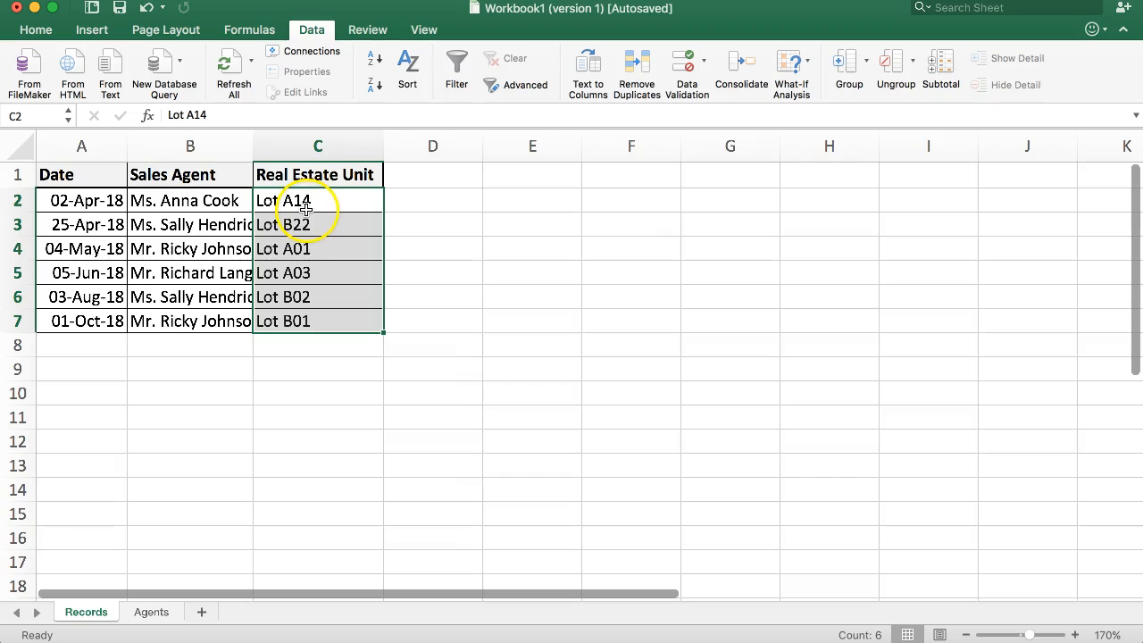
Step: Examine the Sales Agent drop-down list and the Real Estate Unit entries in Records, plus the table on the Agents sheet
{"action": "left_click", "coordinate": [198, 210]}
{"action": "left_click", "coordinate": [258, 205]}
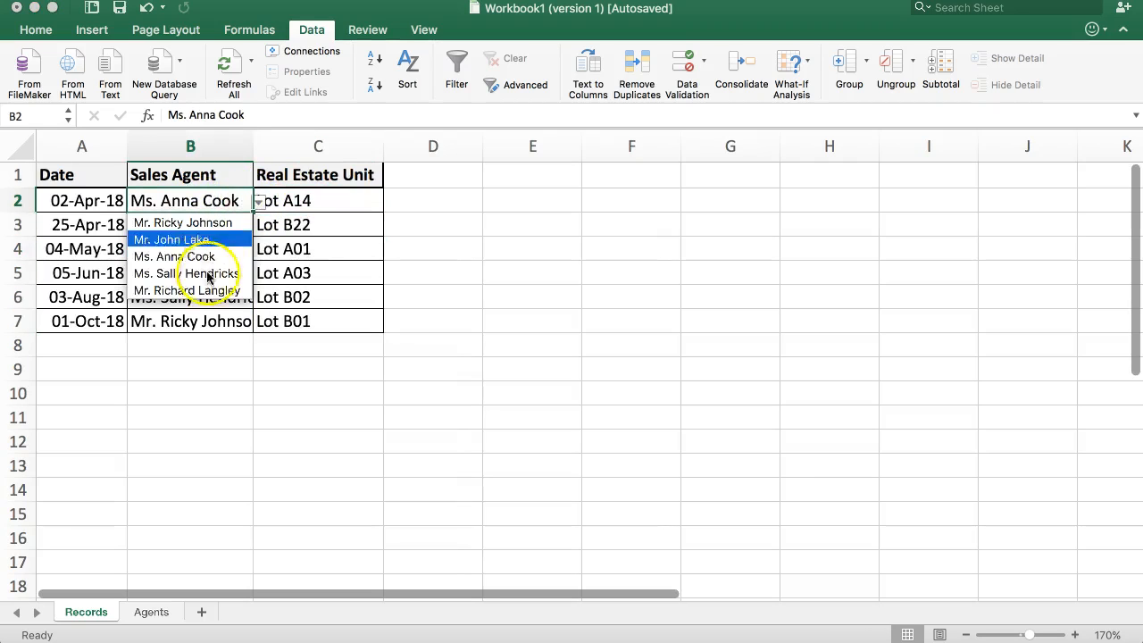
{"action": "left_click", "coordinate": [299, 225]}
{"action": "left_click", "coordinate": [199, 224]}
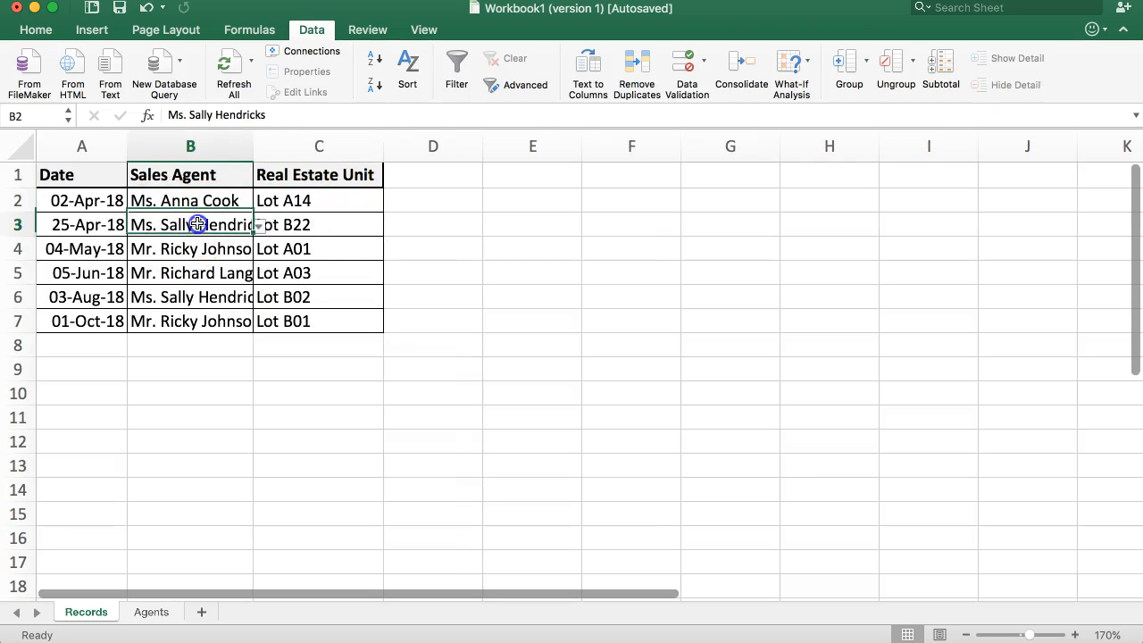
{"action": "left_click", "coordinate": [368, 204]}
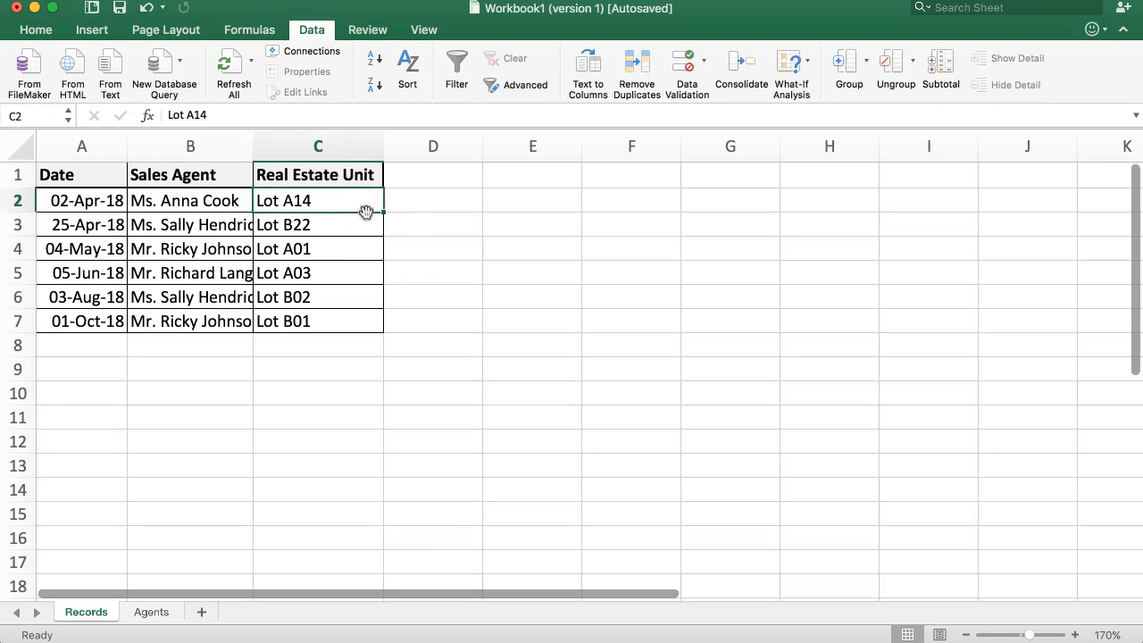
{"action": "left_click", "coordinate": [342, 210]}
{"action": "left_click_drag", "start_coordinate": [319, 228], "coordinate": [328, 302]}
{"action": "left_click", "coordinate": [324, 215]}
{"action": "left_click", "coordinate": [288, 196]}
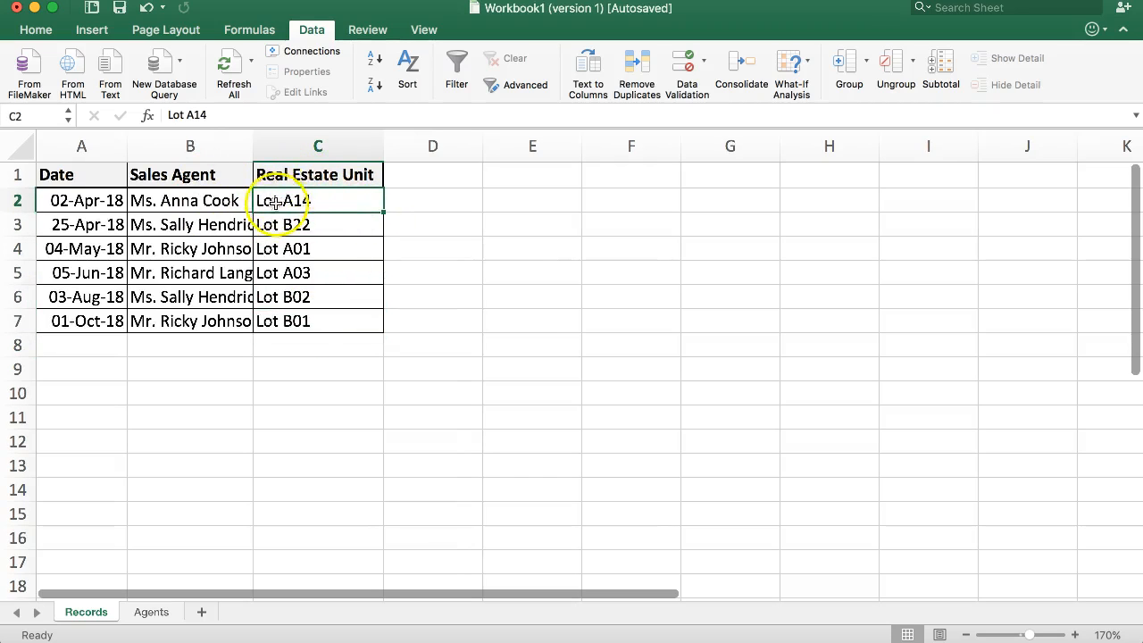
{"action": "left_click", "coordinate": [309, 223]}
{"action": "left_click", "coordinate": [313, 250]}
{"action": "left_click", "coordinate": [312, 273]}
{"action": "left_click", "coordinate": [313, 296]}
{"action": "left_click", "coordinate": [303, 326]}
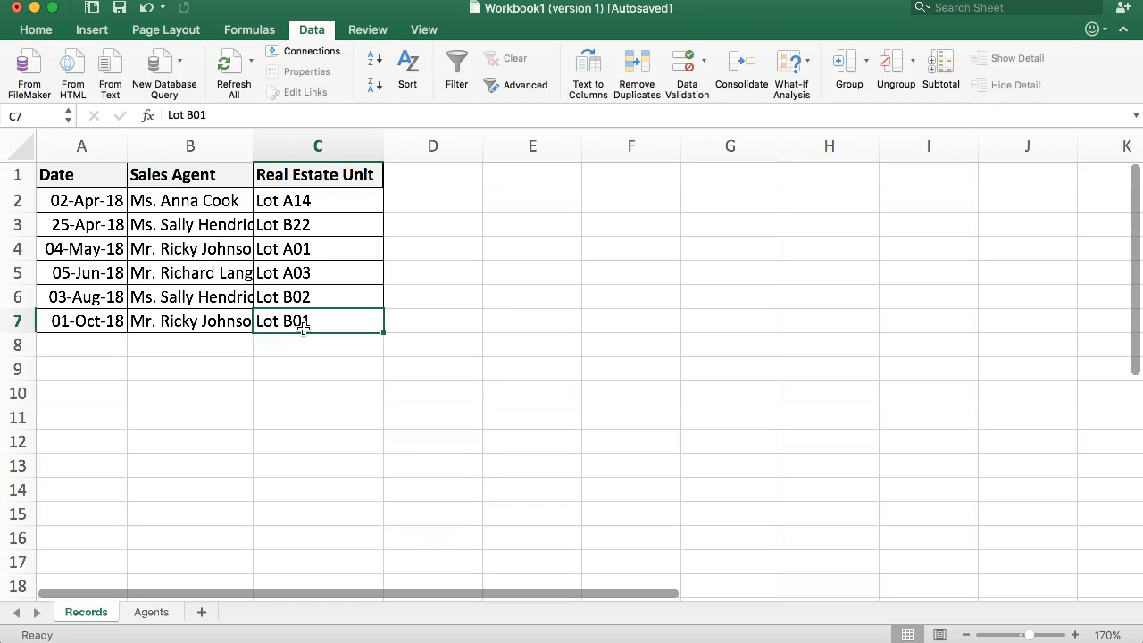
{"action": "left_click", "coordinate": [326, 205]}
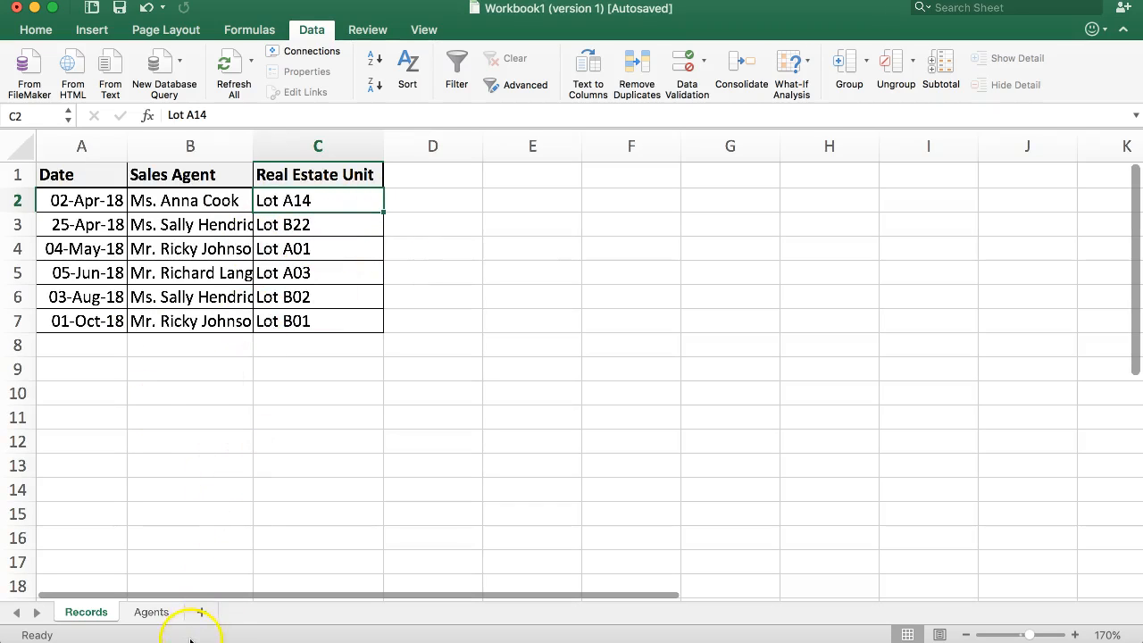
{"action": "left_click", "coordinate": [145, 614]}
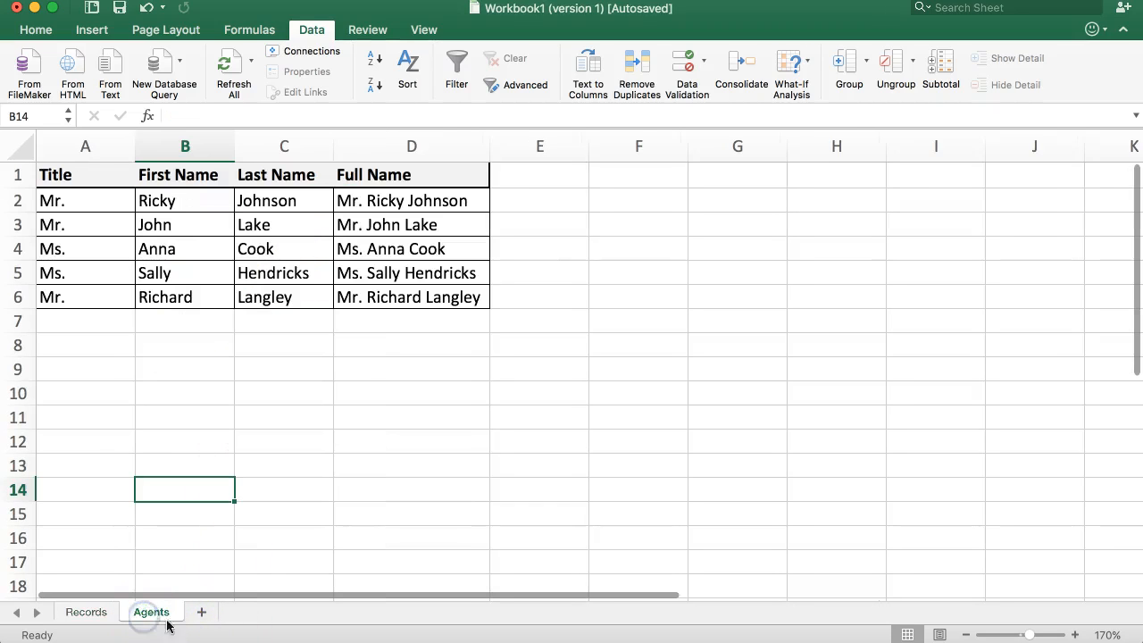
{"action": "left_click", "coordinate": [84, 611]}
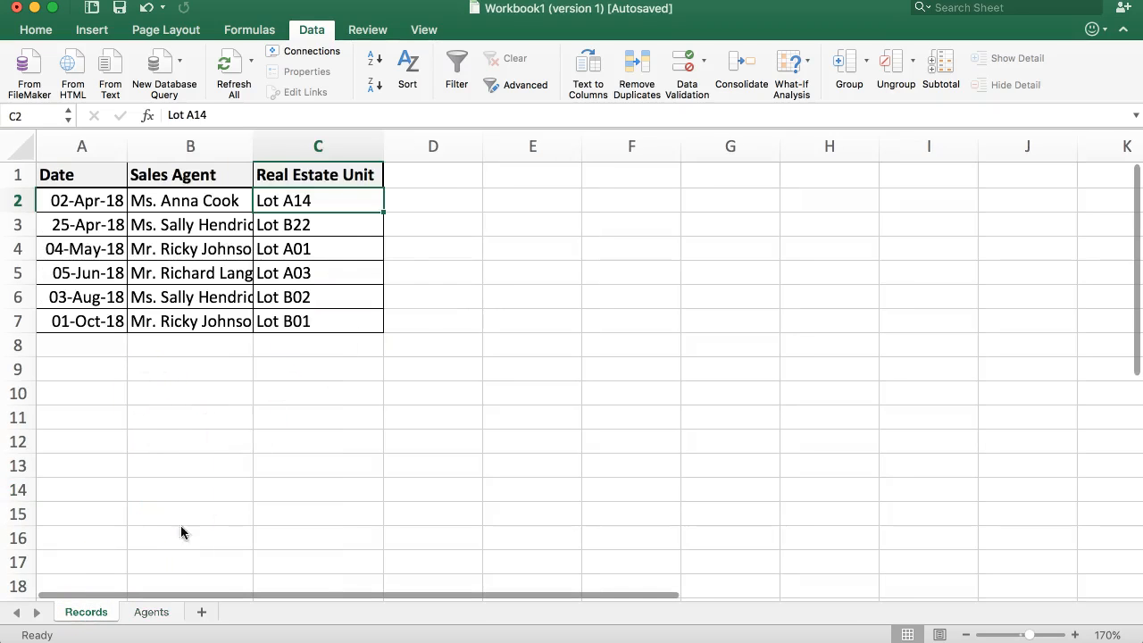
Step: Add a new worksheet and place it after the Agents sheet
{"action": "left_click", "coordinate": [199, 612]}
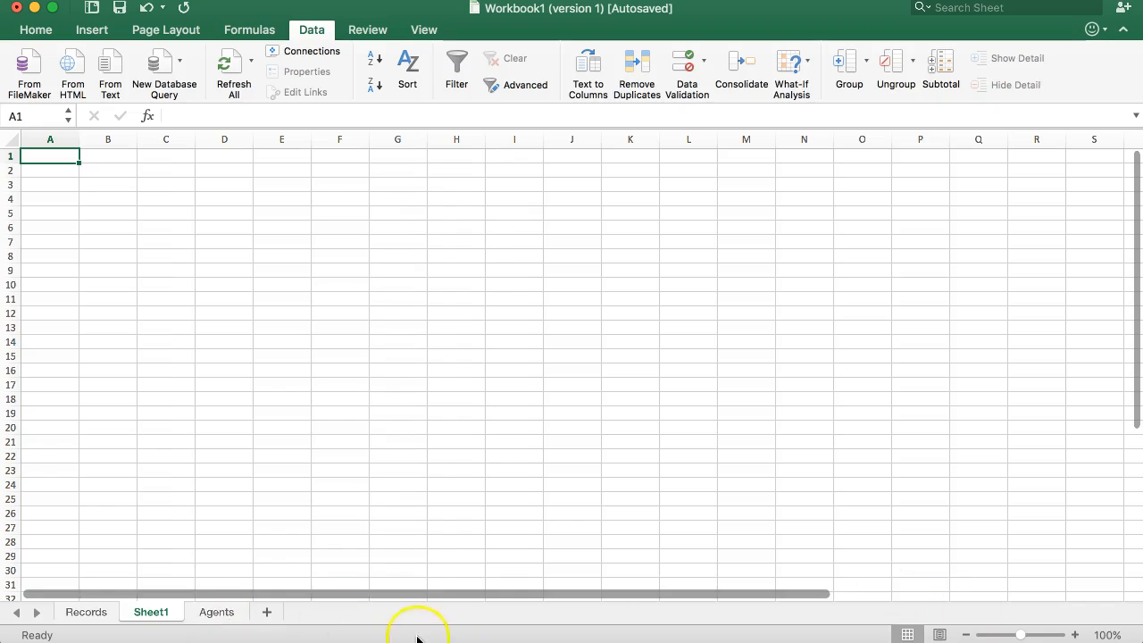
{"action": "left_click", "coordinate": [83, 616]}
{"action": "left_click", "coordinate": [143, 614]}
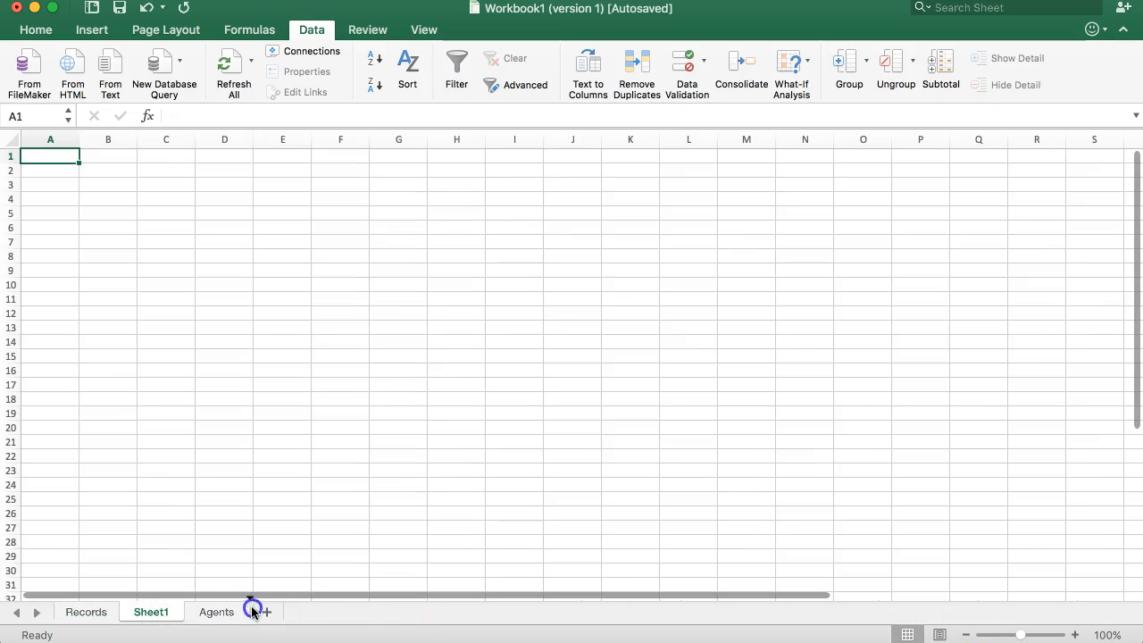
{"action": "left_click_drag", "start_coordinate": [256, 611], "coordinate": [254, 618]}
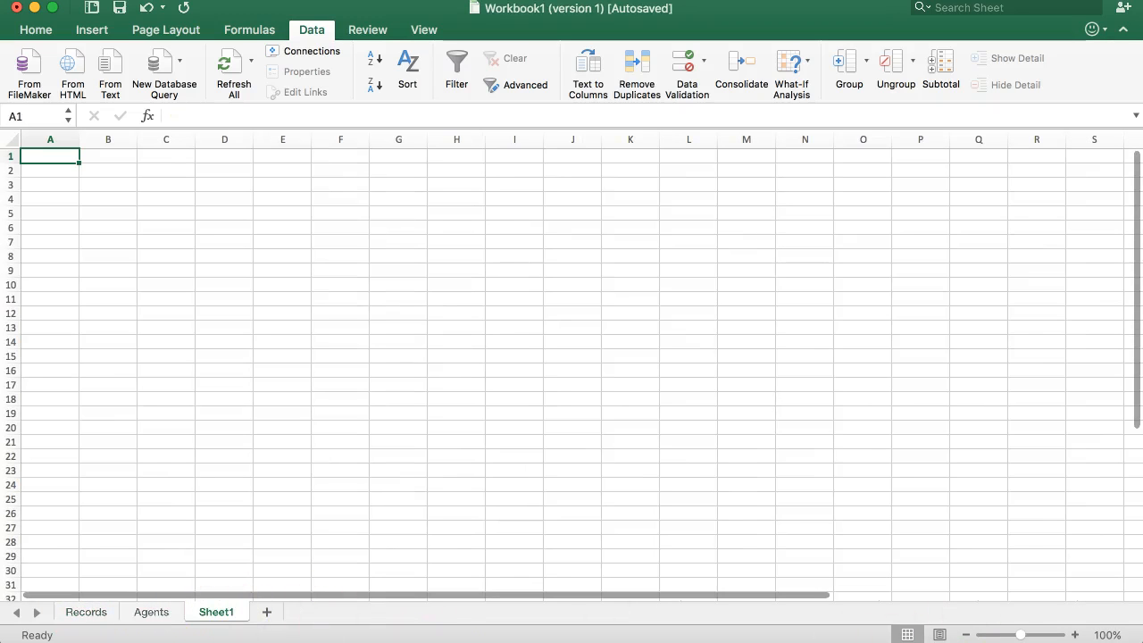
Step: Set the new worksheet's zoom to 170% and select cell A1
{"action": "left_click", "coordinate": [1075, 635]}
{"action": "left_click", "coordinate": [1076, 635]}
{"action": "left_click", "coordinate": [1075, 635]}
{"action": "left_click", "coordinate": [1074, 635]}
{"action": "left_click", "coordinate": [1075, 634]}
{"action": "left_click", "coordinate": [1075, 634]}
{"action": "left_click", "coordinate": [1075, 635]}
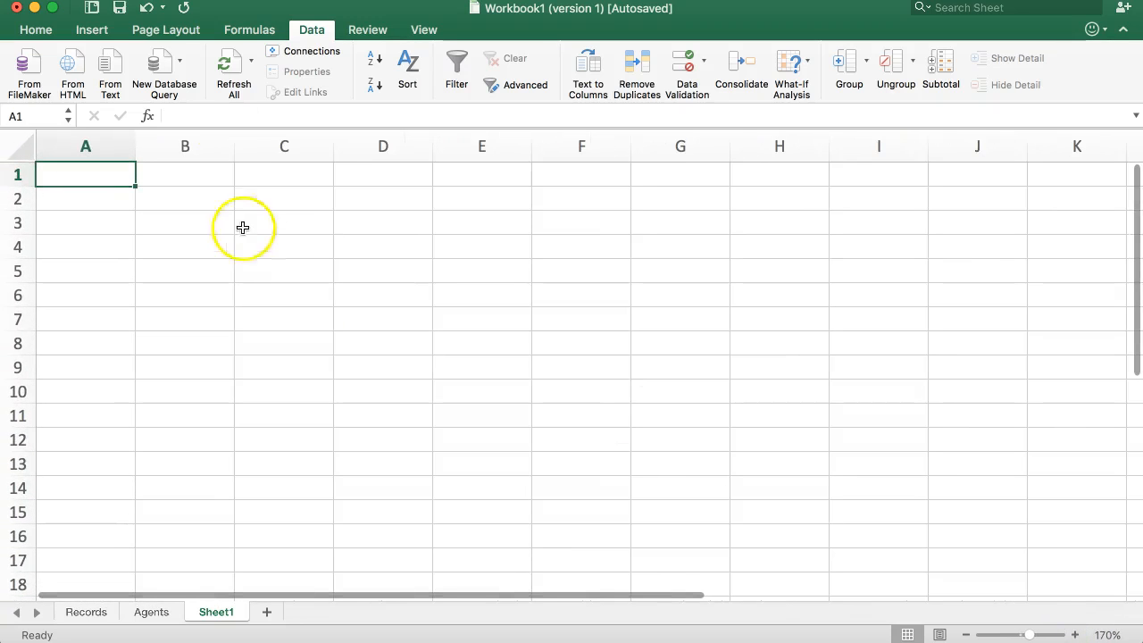
{"action": "left_click", "coordinate": [84, 175]}
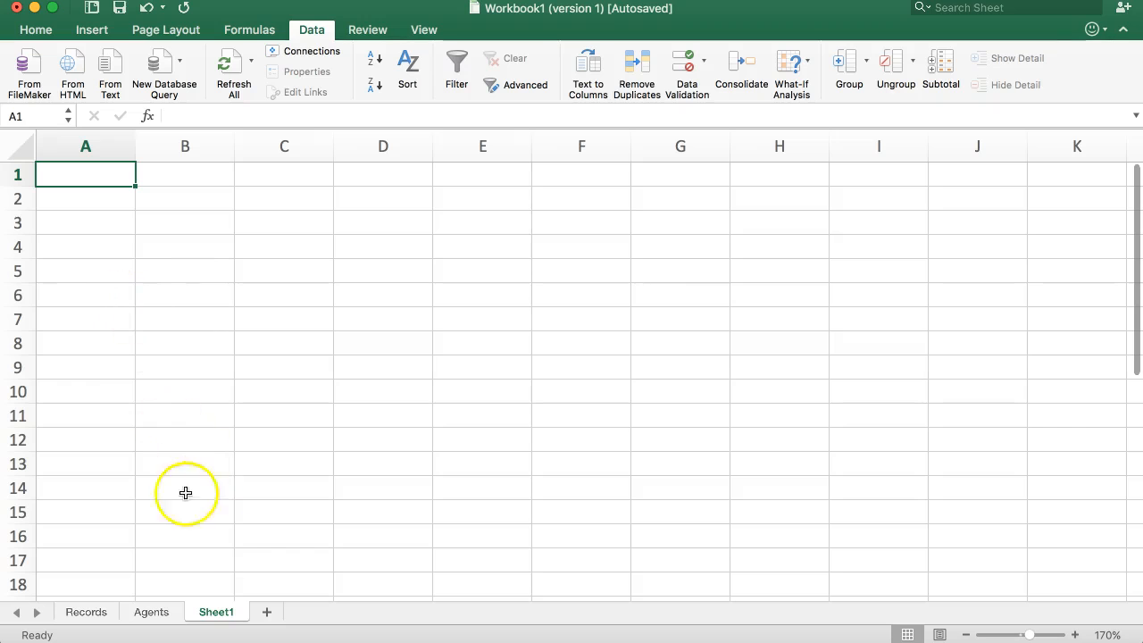
Step: Copy only the formatting of the Agents table A1:D6 onto the new worksheet, starting at cell A1
{"action": "left_click", "coordinate": [151, 612]}
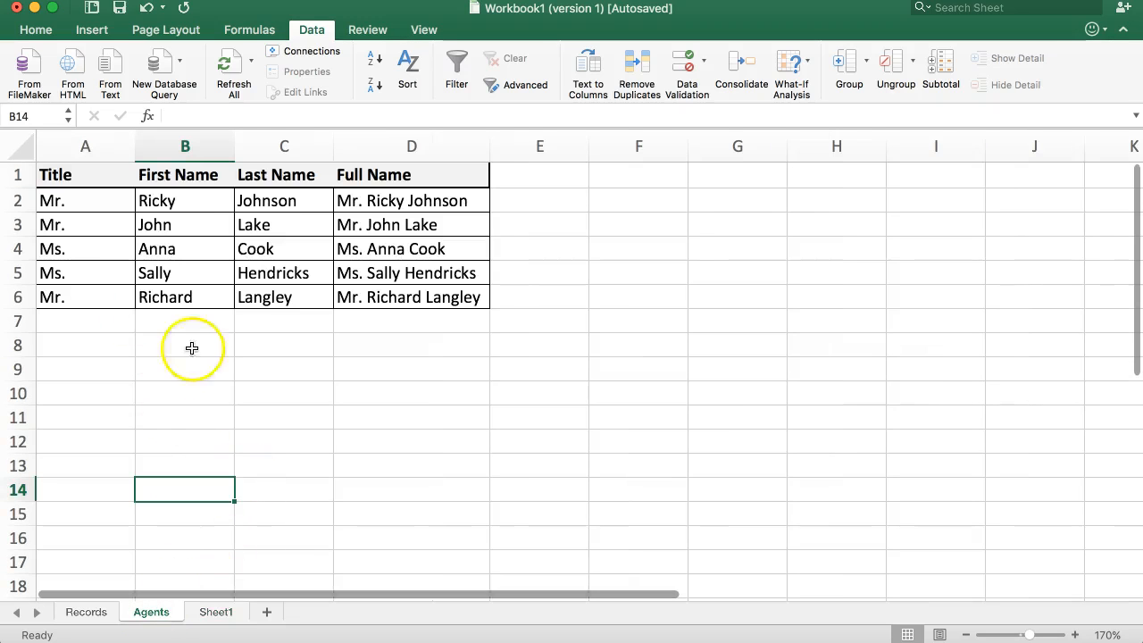
{"action": "left_click", "coordinate": [95, 173]}
{"action": "left_click_drag", "start_coordinate": [95, 174], "coordinate": [485, 298]}
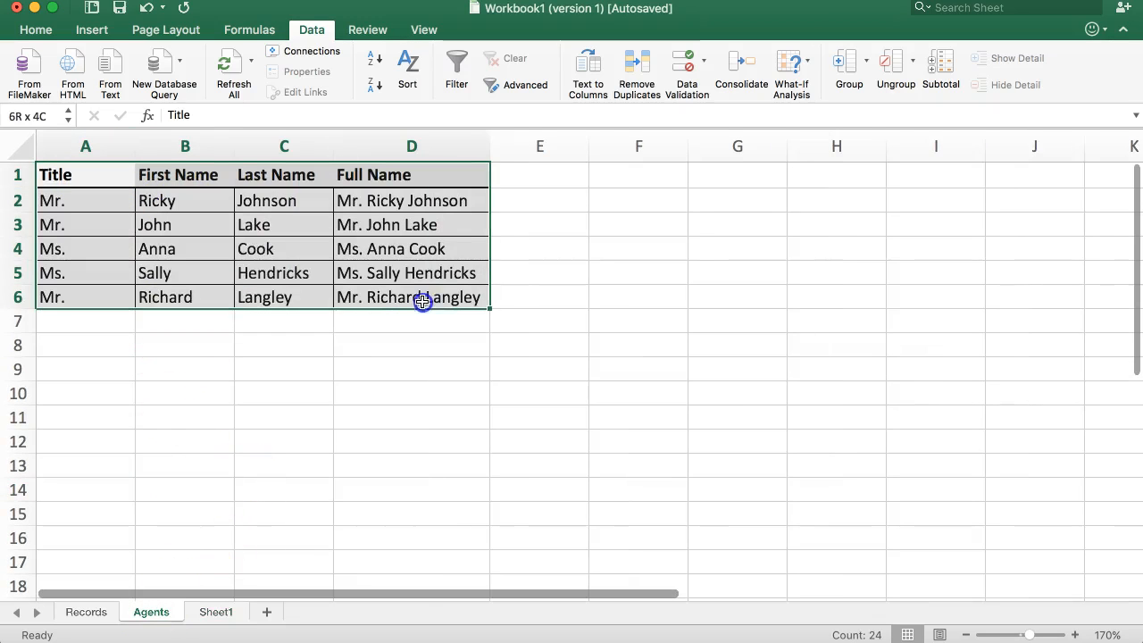
{"action": "left_click", "coordinate": [35, 31]}
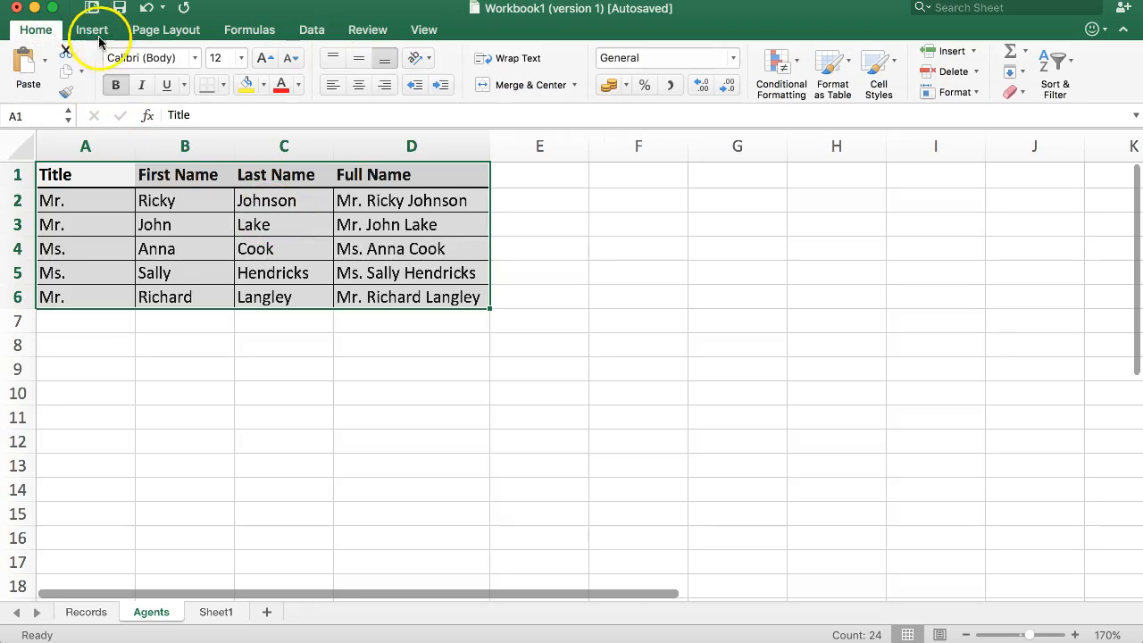
{"action": "left_click", "coordinate": [64, 96]}
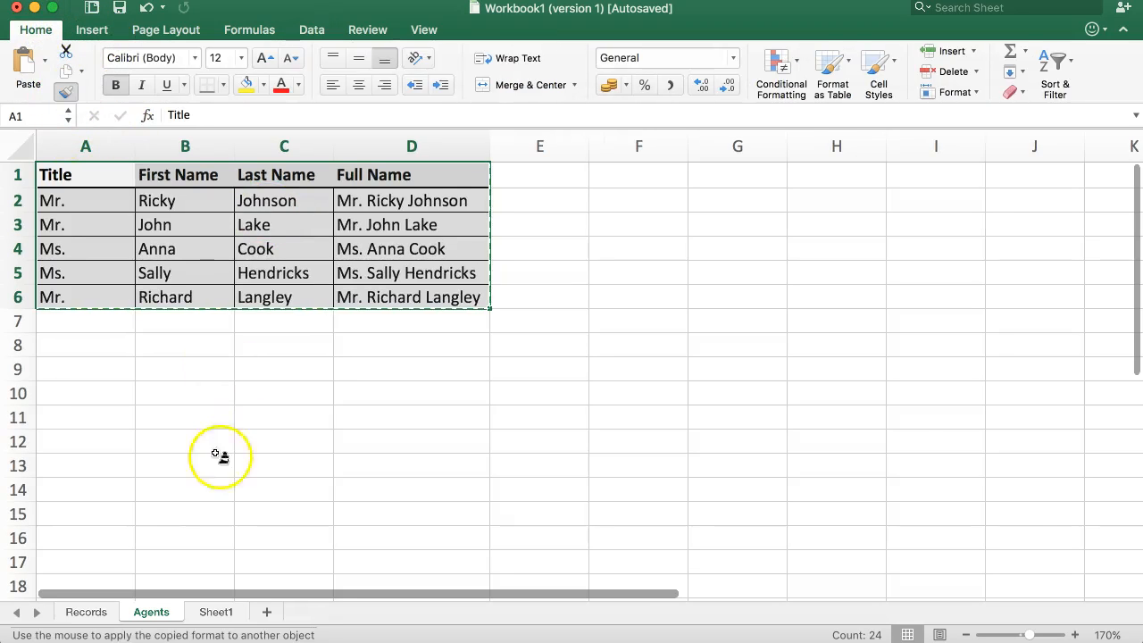
{"action": "left_click", "coordinate": [223, 613]}
{"action": "left_click", "coordinate": [72, 175]}
{"action": "left_click", "coordinate": [225, 384]}
{"action": "left_click", "coordinate": [159, 225]}
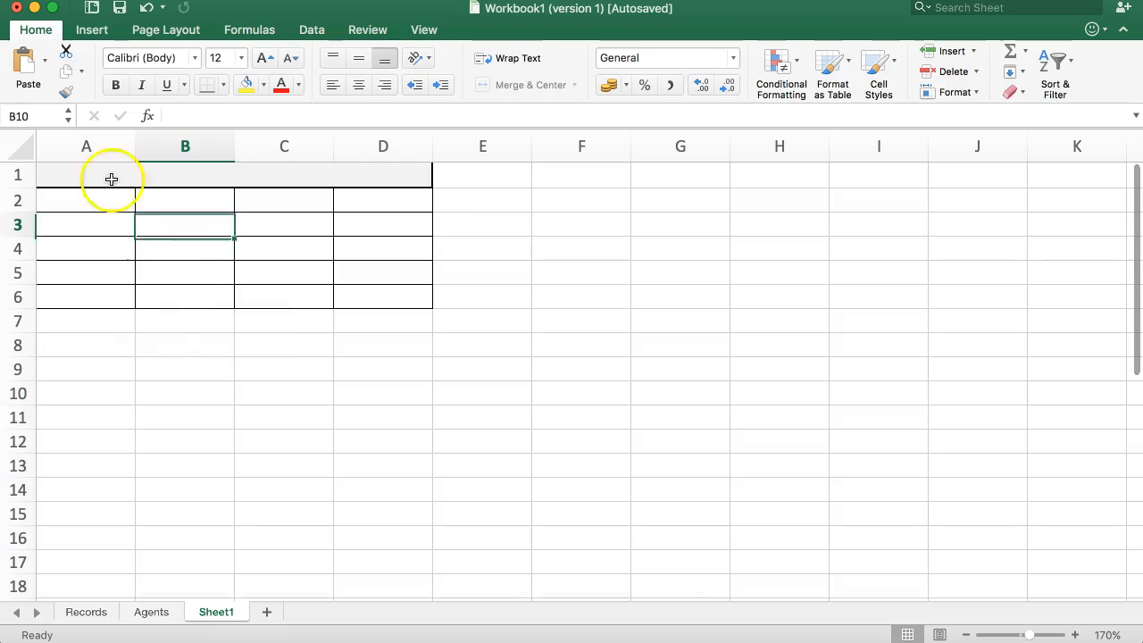
Step: Enter the headers Unit ID, Price and M2 in cells A1 to C1 of the new worksheet
{"action": "left_click", "coordinate": [108, 179]}
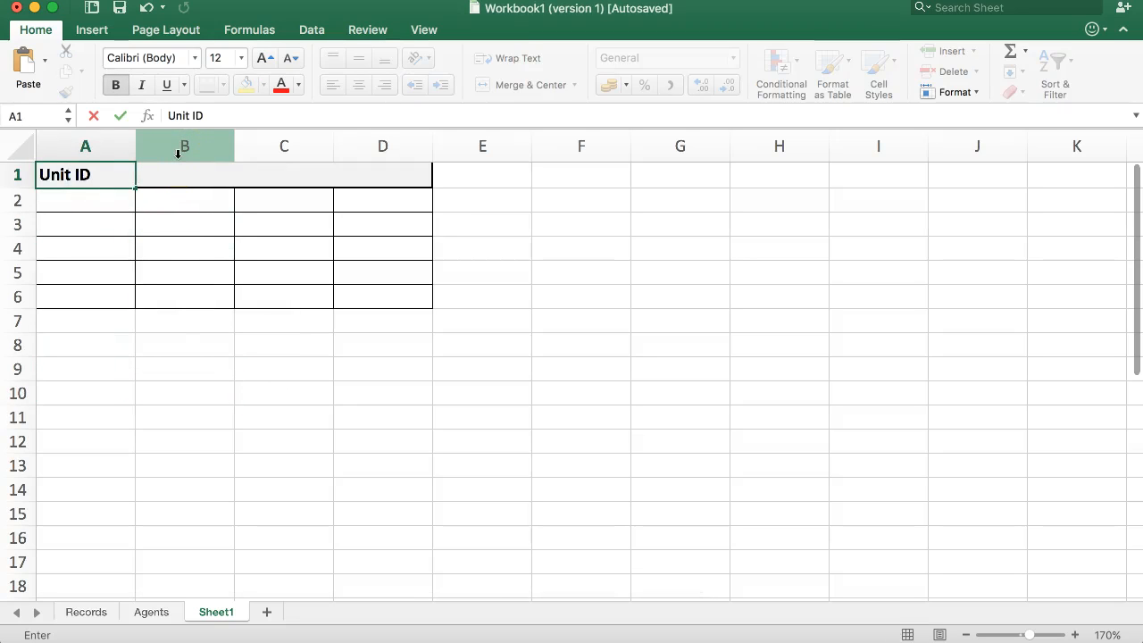
{"action": "key", "text": "Tab"}
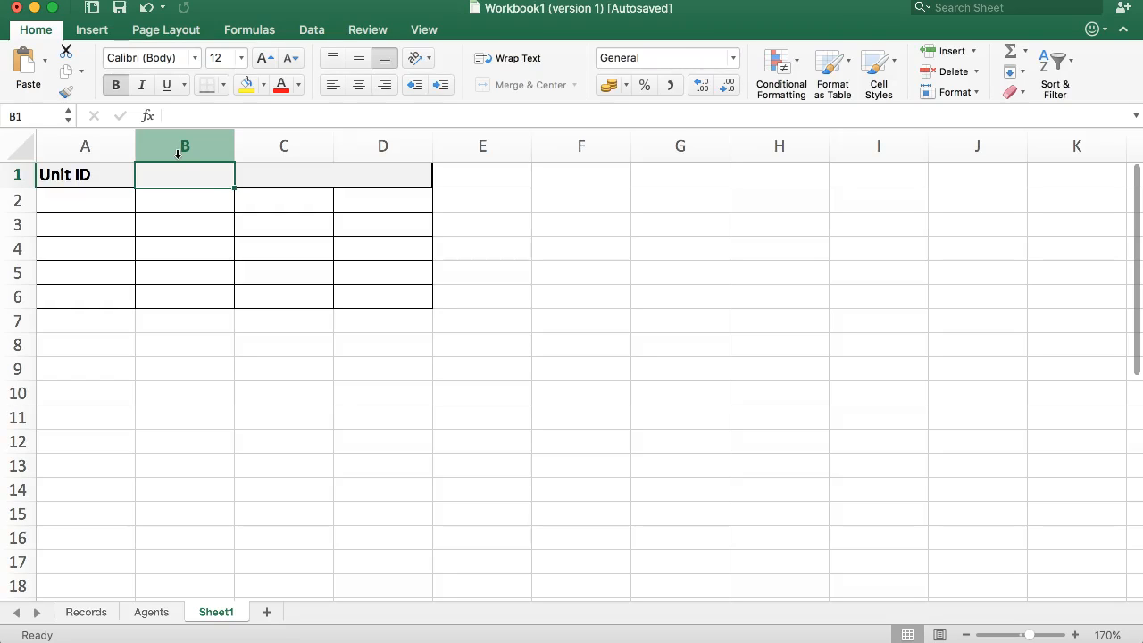
{"action": "type", "text": "Price"}
{"action": "key", "text": "Tab"}
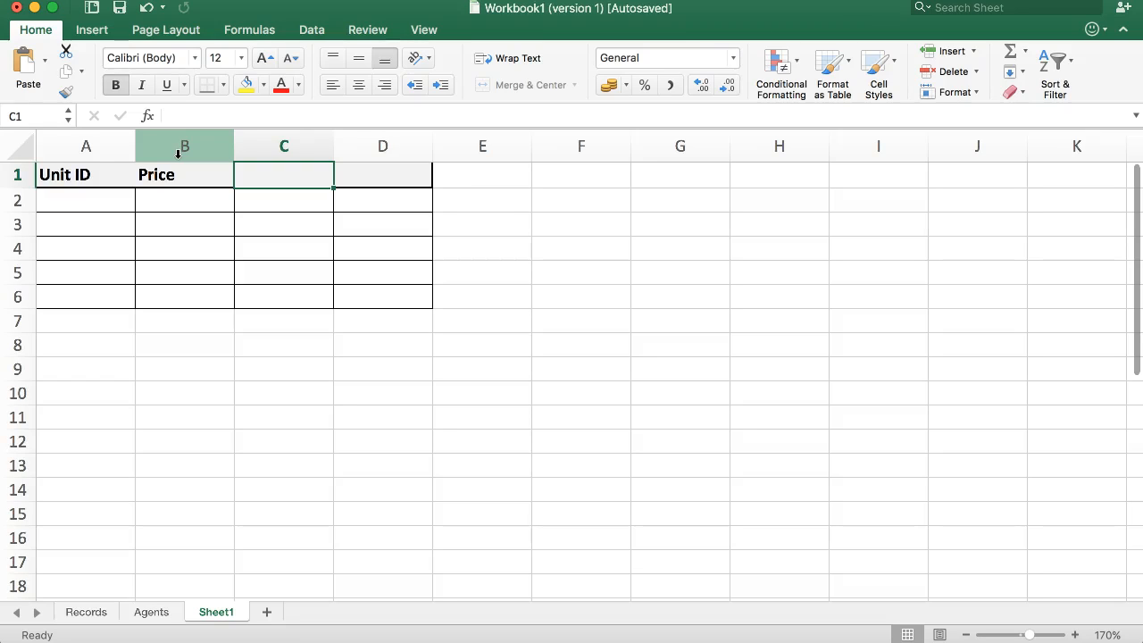
{"action": "type", "text": "M2"}
{"action": "key", "text": "Tab"}
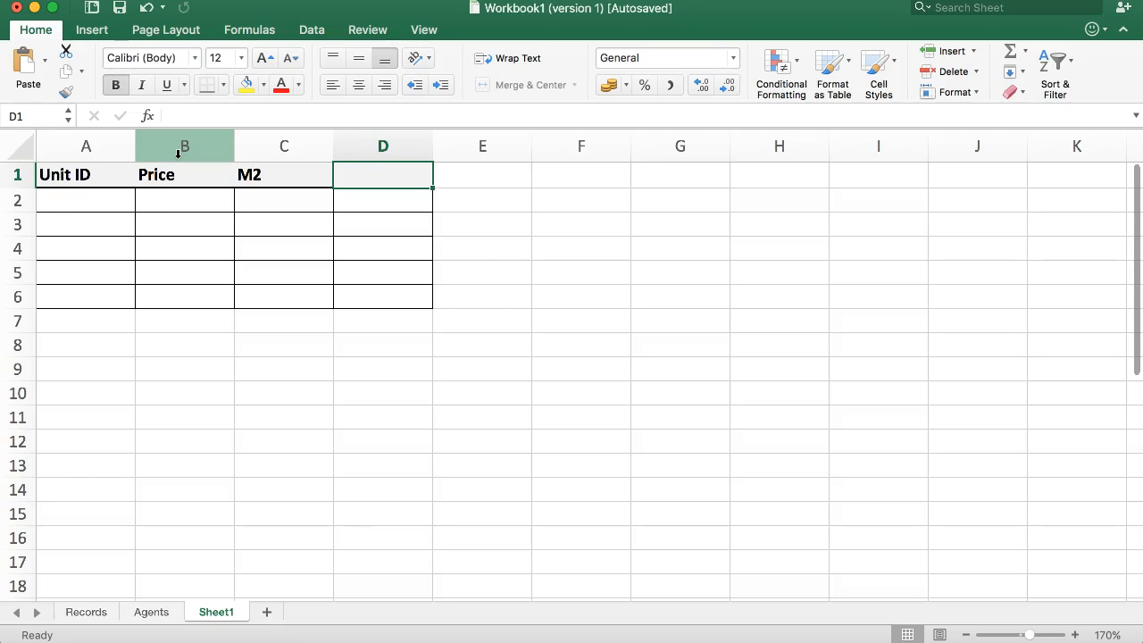
Step: Check the lot codes on the Records sheet and enter A01 as the first unit ID in cell A2 of the new worksheet
{"action": "key", "text": "Left"}
{"action": "key", "text": "Left"}
{"action": "key", "text": "Left"}
{"action": "key", "text": "Down"}
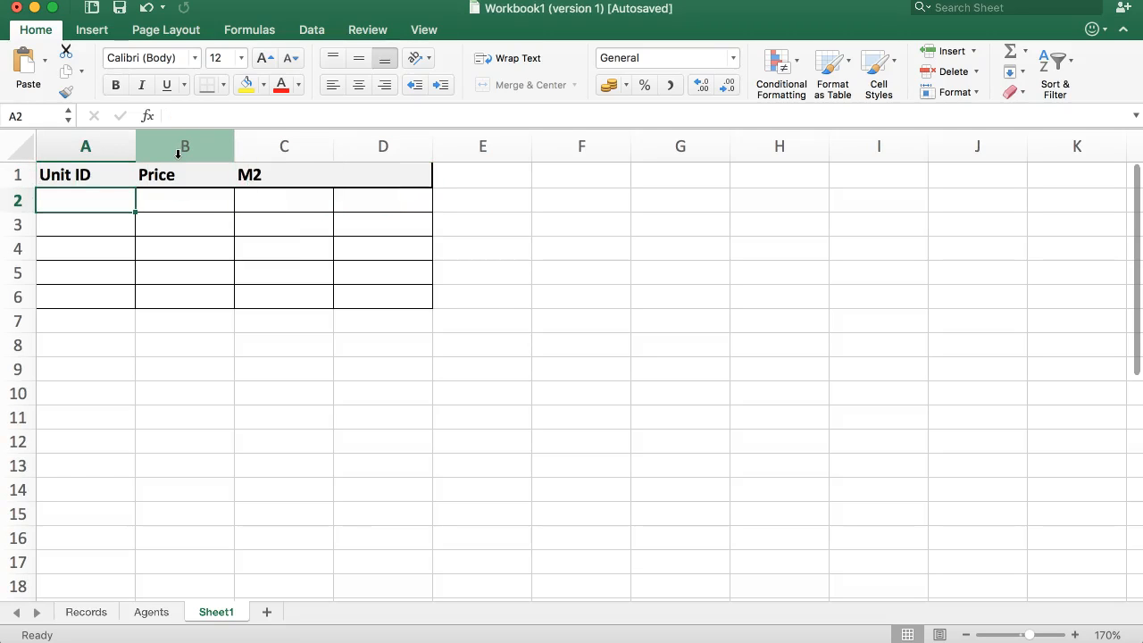
{"action": "left_click", "coordinate": [69, 612]}
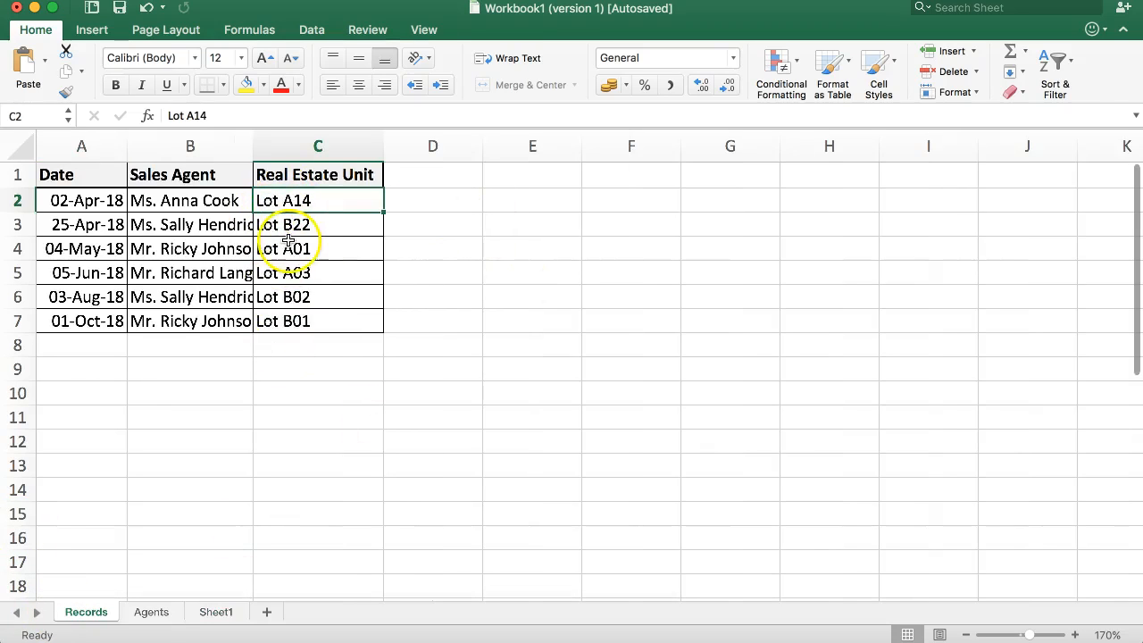
{"action": "left_click", "coordinate": [441, 277]}
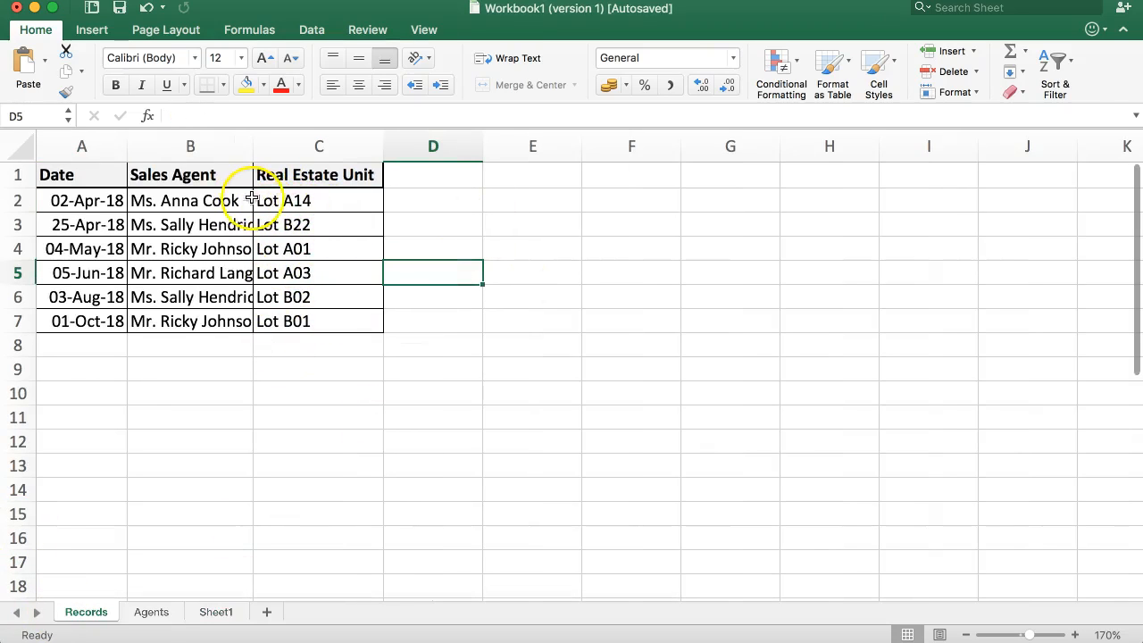
{"action": "left_click", "coordinate": [313, 200]}
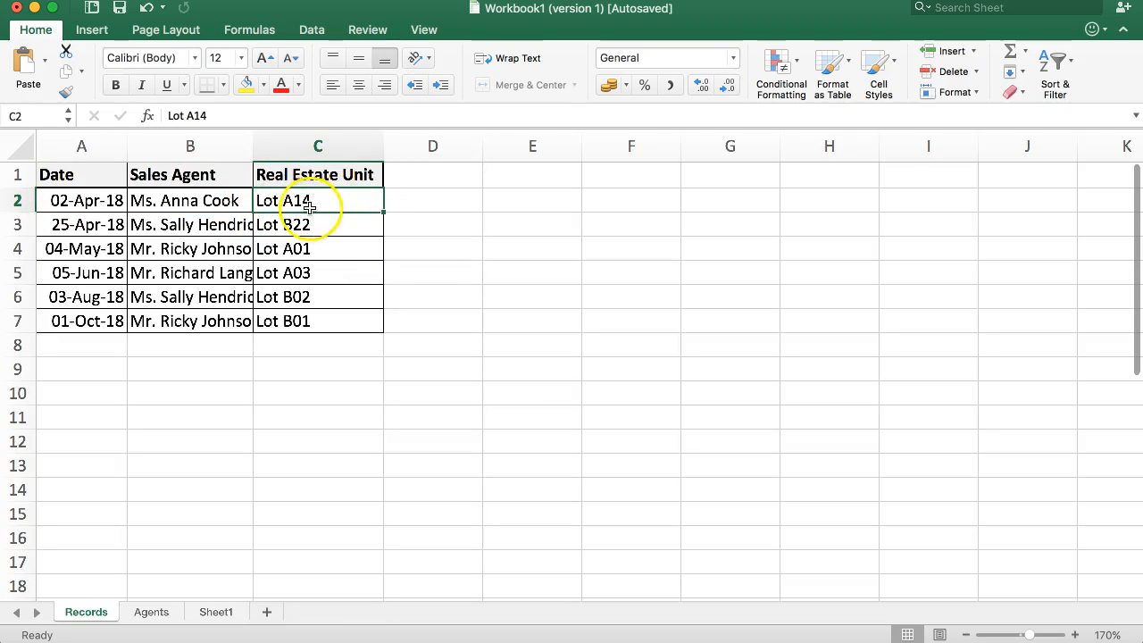
{"action": "left_click", "coordinate": [274, 224]}
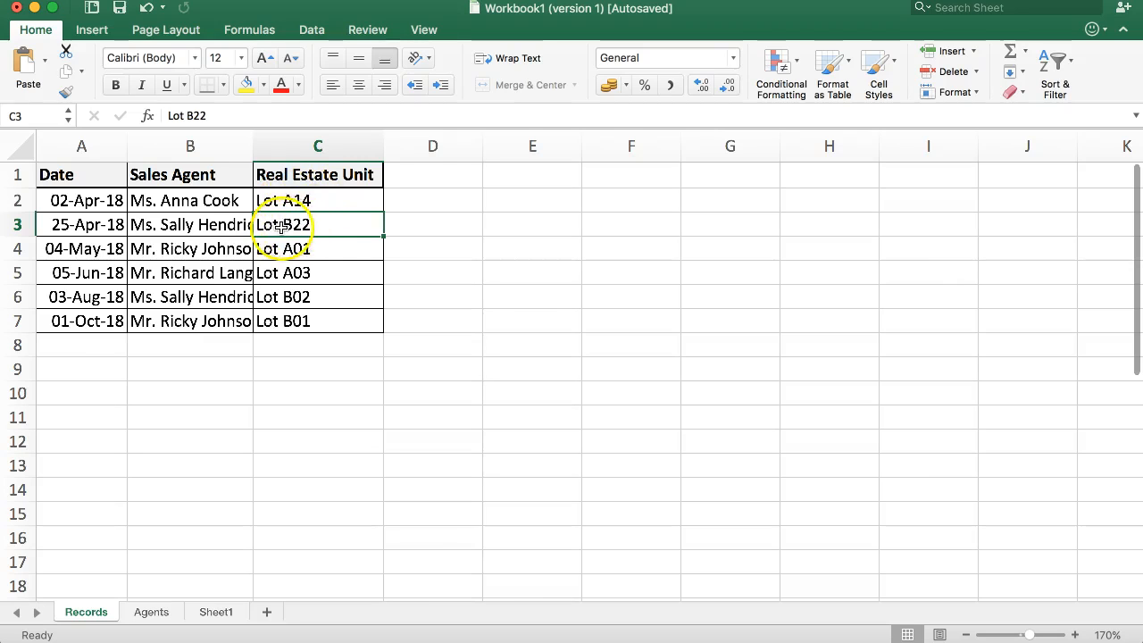
{"action": "left_click", "coordinate": [215, 613]}
{"action": "type", "text": "A"}
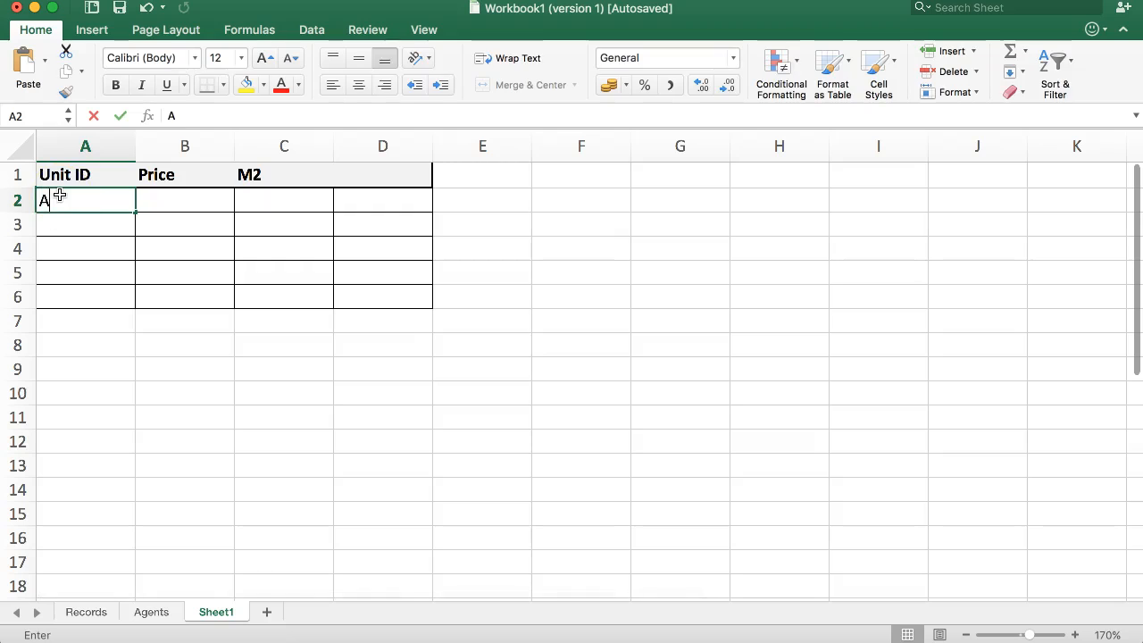
{"action": "type", "text": "01"}
{"action": "key", "text": "Return"}
Step: Fill the unit ID series from A2 down to A15, ending at A14
{"action": "left_click", "coordinate": [120, 211]}
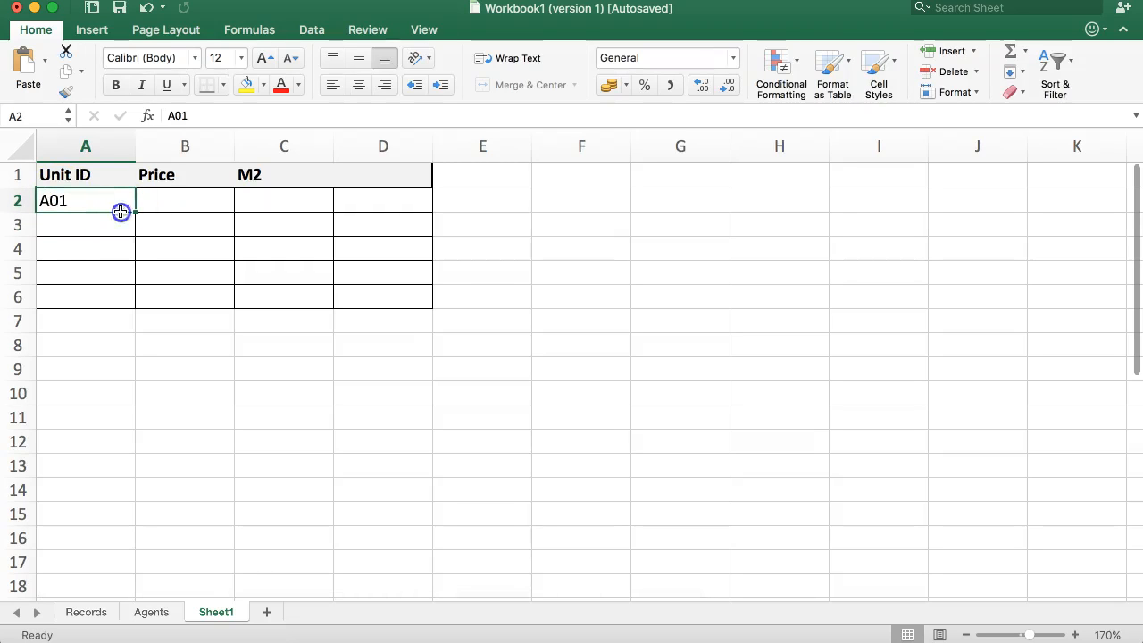
{"action": "left_click_drag", "start_coordinate": [139, 209], "coordinate": [133, 522]}
{"action": "scroll", "coordinate": [186, 477], "scroll_direction": "down", "scroll_amount": 1}
Step: Enter B01 in cell A16 and fill the series down to A37, ending at B22
{"action": "left_click", "coordinate": [84, 514]}
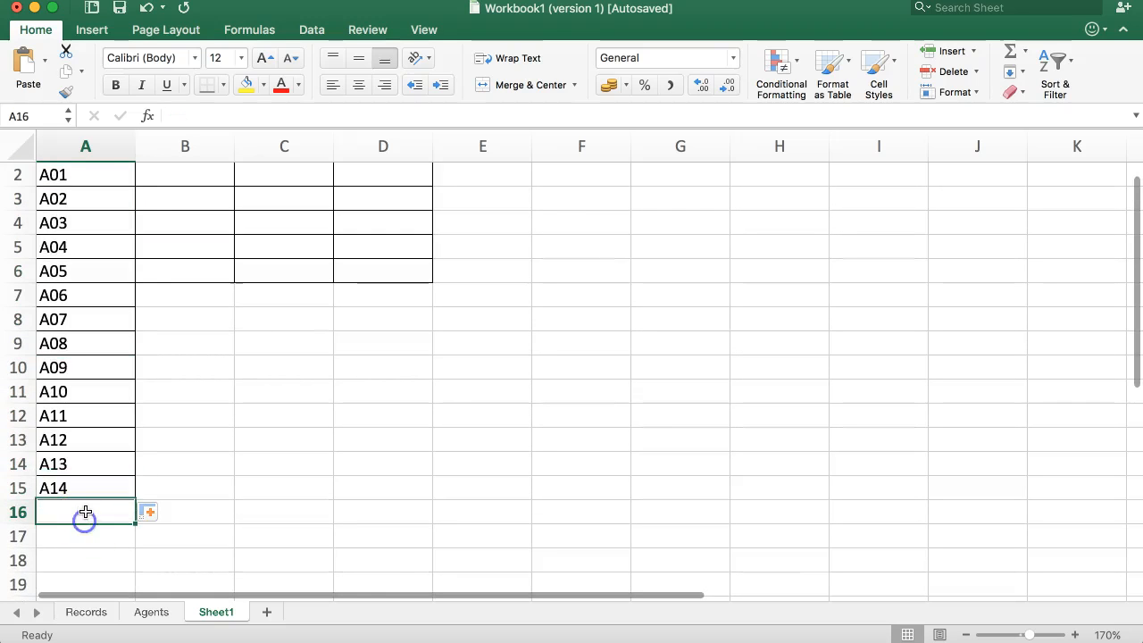
{"action": "type", "text": "B01"}
{"action": "key", "text": "Return"}
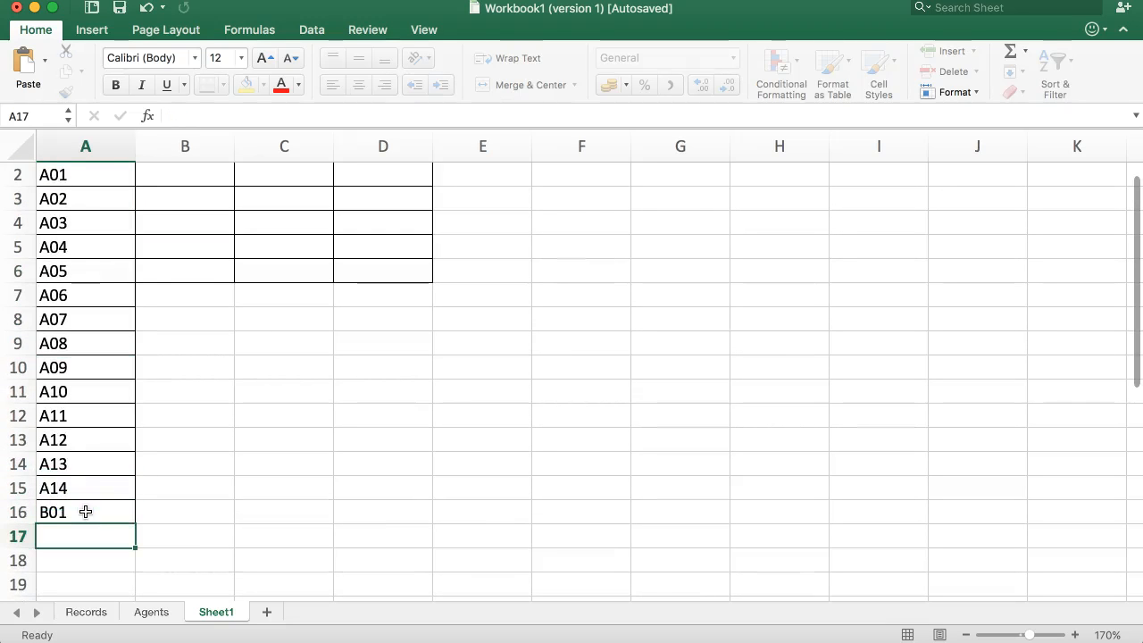
{"action": "scroll", "coordinate": [88, 508], "scroll_direction": "down", "scroll_amount": 3}
{"action": "scroll", "coordinate": [89, 508], "scroll_direction": "down", "scroll_amount": 3}
{"action": "left_click", "coordinate": [112, 179]}
{"action": "left_click", "coordinate": [128, 205]}
{"action": "left_click_drag", "start_coordinate": [128, 205], "coordinate": [130, 589]}
{"action": "scroll", "coordinate": [169, 483], "scroll_direction": "down", "scroll_amount": 3}
Step: Apply All Borders to the range A2:C37 and select the first price cell, B2
{"action": "left_click_drag", "start_coordinate": [132, 474], "coordinate": [250, 200]}
{"action": "left_click", "coordinate": [89, 582]}
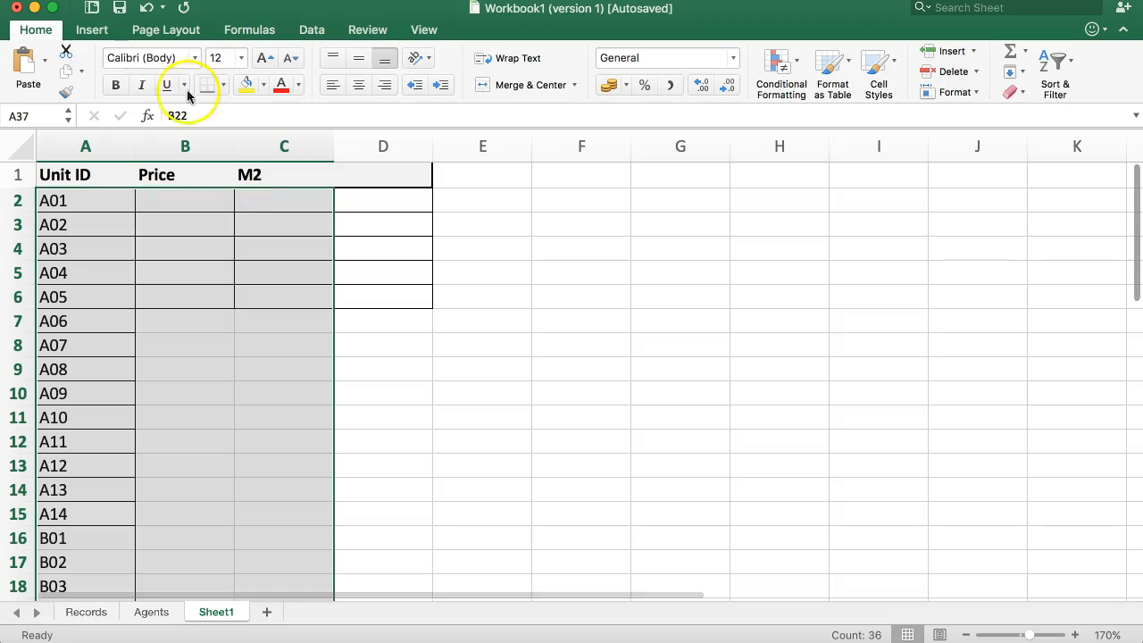
{"action": "left_click", "coordinate": [222, 85]}
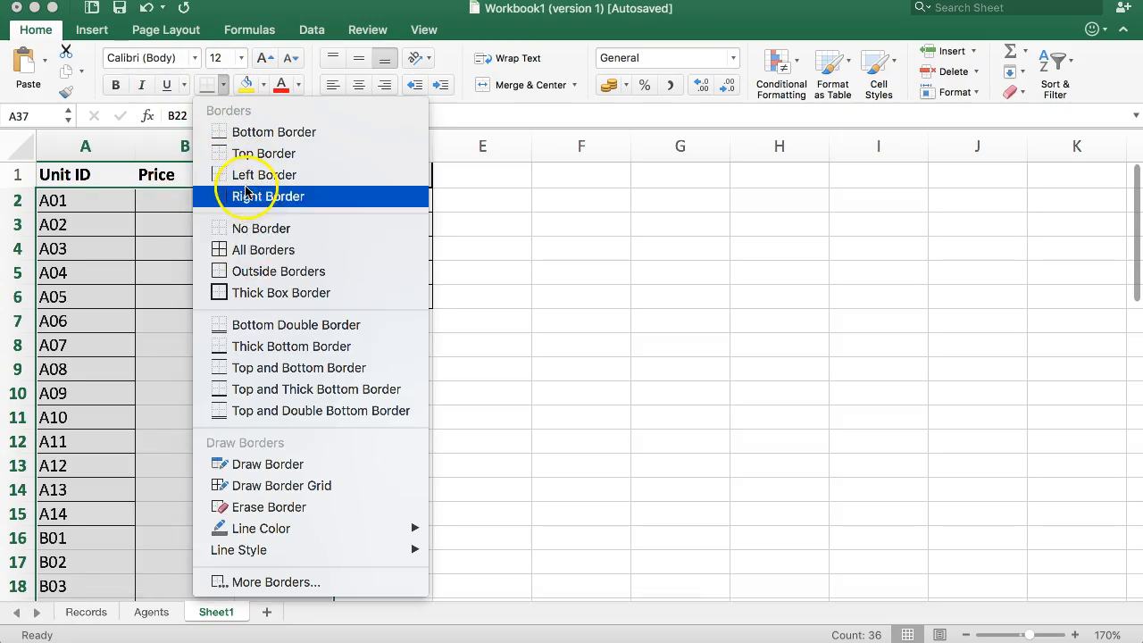
{"action": "left_click", "coordinate": [252, 250]}
{"action": "scroll", "coordinate": [74, 232], "scroll_direction": "down", "scroll_amount": 5}
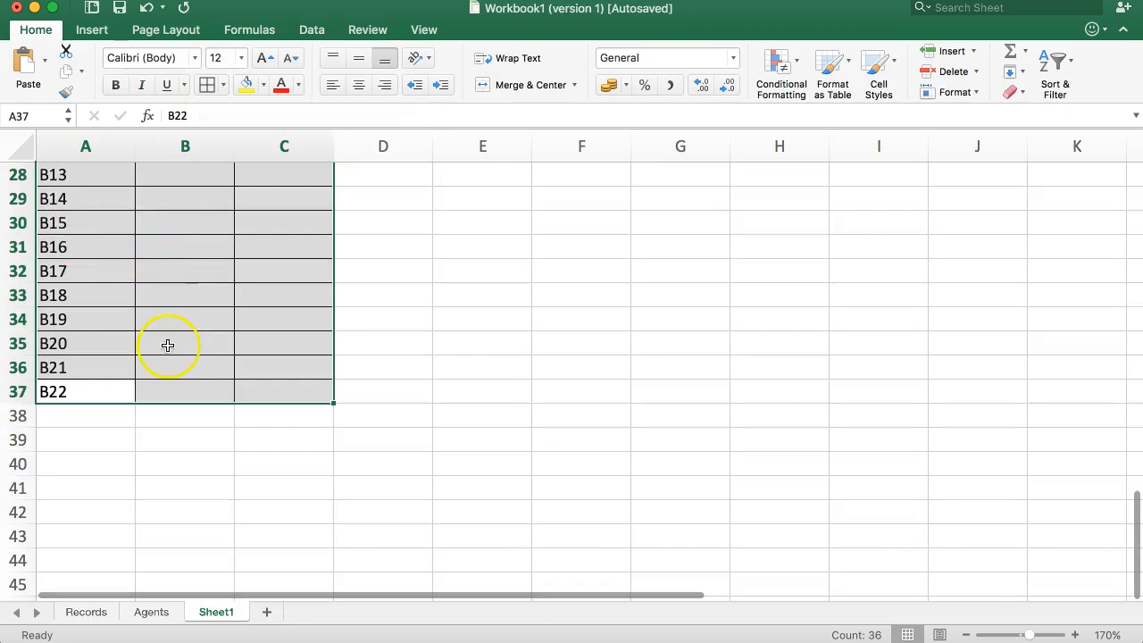
{"action": "scroll", "coordinate": [168, 345], "scroll_direction": "up", "scroll_amount": 10}
{"action": "left_click", "coordinate": [169, 200]}
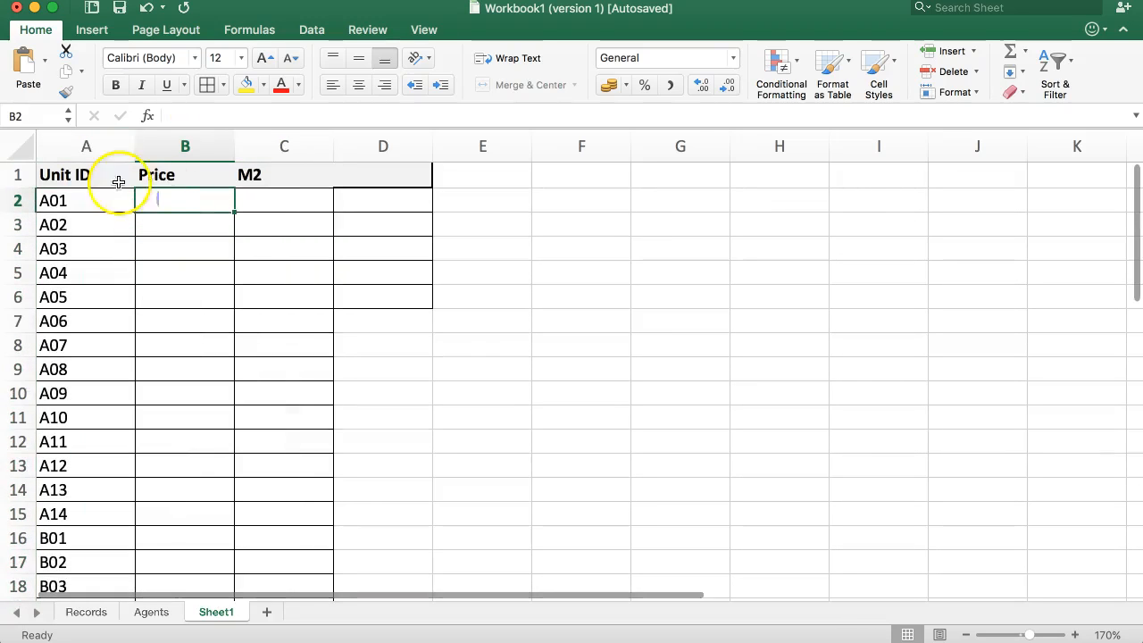
Step: Center the Unit ID, Price and M2 headings in A1:C1
{"action": "left_click_drag", "start_coordinate": [79, 178], "coordinate": [289, 170]}
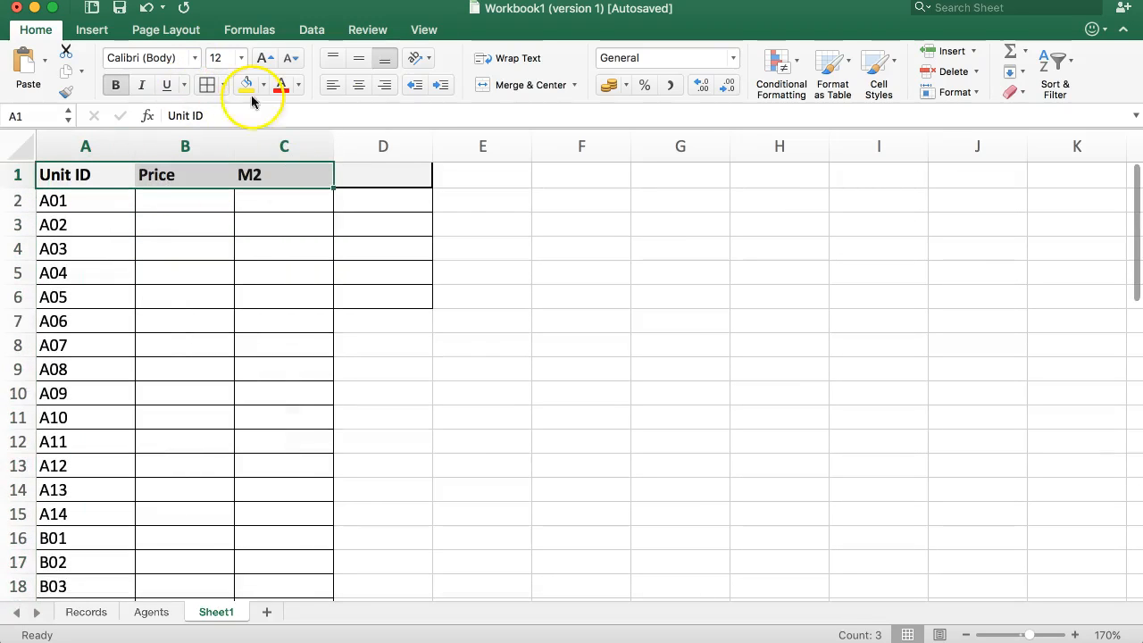
{"action": "left_click", "coordinate": [358, 84]}
{"action": "left_click", "coordinate": [187, 250]}
Step: Apply the $ English (United States) accounting format to the Price column
{"action": "left_click", "coordinate": [187, 149]}
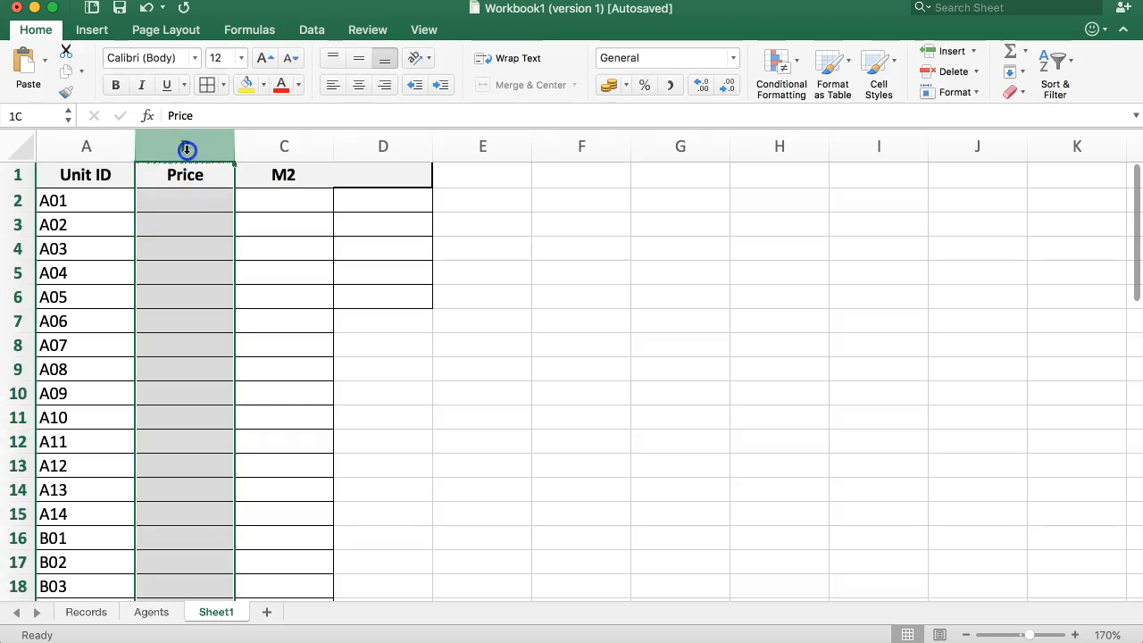
{"action": "left_click", "coordinate": [626, 84]}
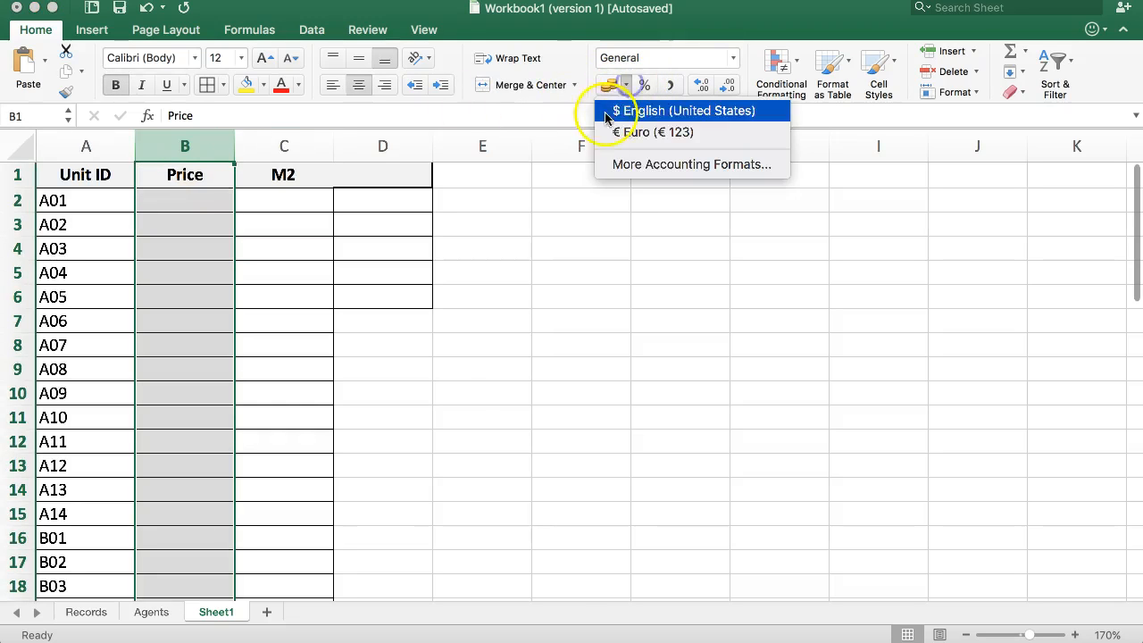
{"action": "left_click", "coordinate": [632, 111]}
{"action": "left_click", "coordinate": [168, 295]}
Step: Enter 100 in cell B2 to test the currency format
{"action": "left_click", "coordinate": [171, 207]}
{"action": "type", "text": "100"}
{"action": "key", "text": "Return"}
Step: Enter =RANDBETWEEN(50000,150000) in B2 and fill the formula down the Price column to B37
{"action": "left_click", "coordinate": [172, 206]}
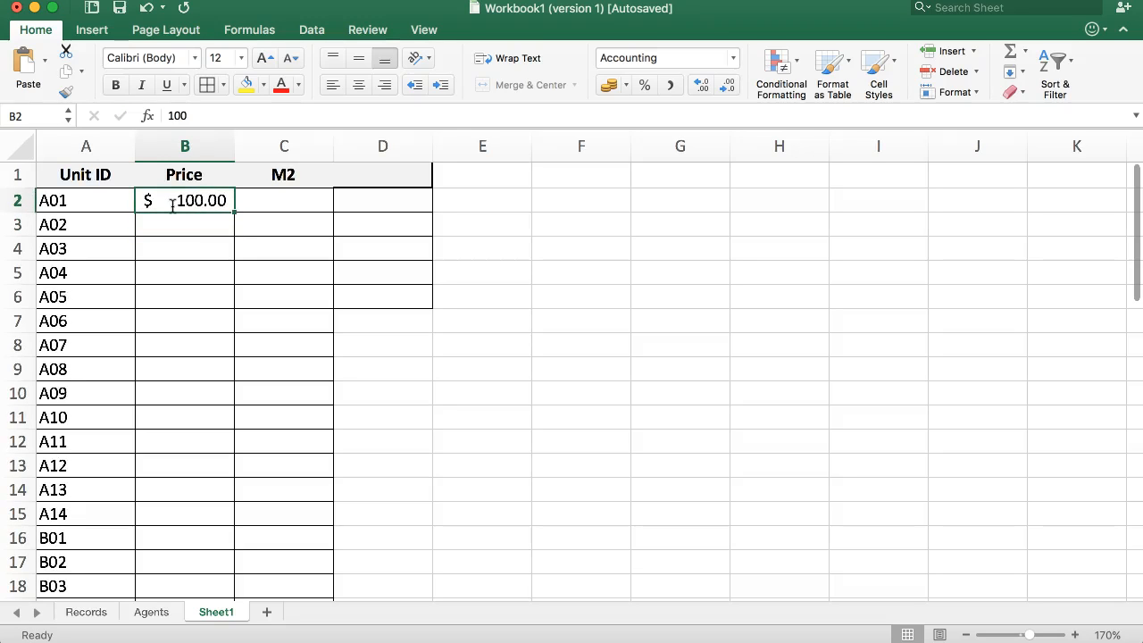
{"action": "type", "text": "=RAND"}
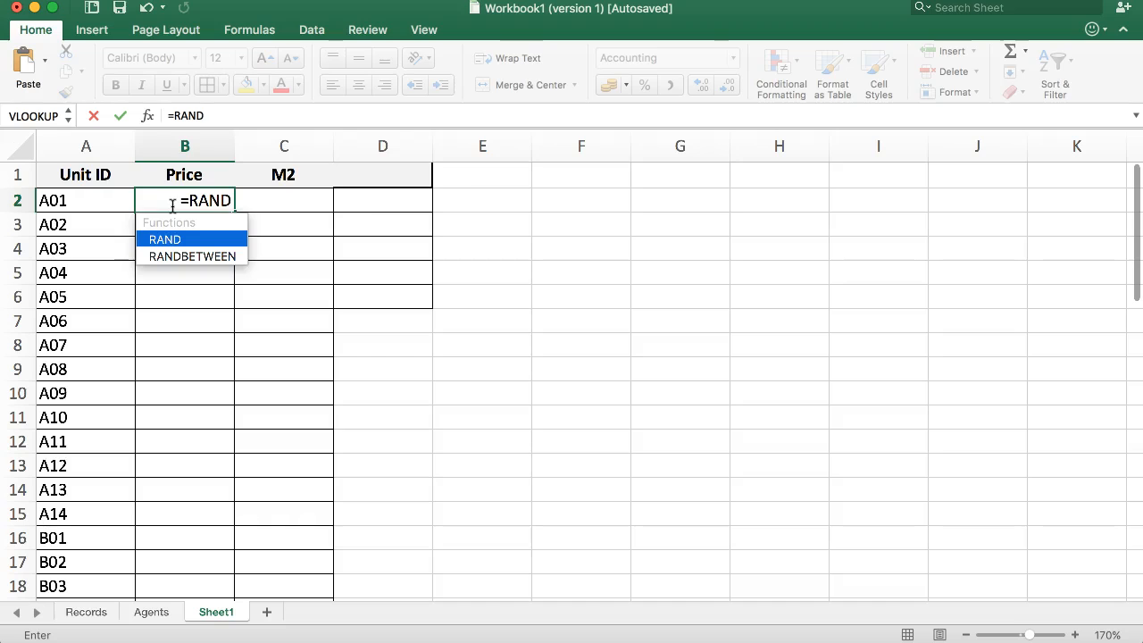
{"action": "type", "text": "BETWEE"}
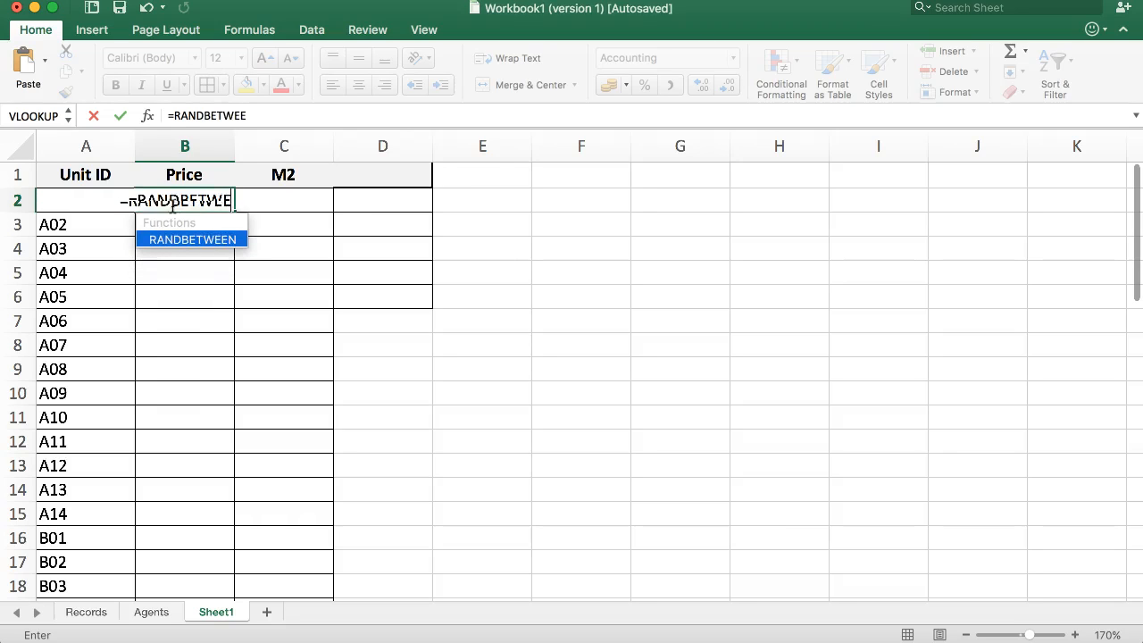
{"action": "type", "text": "N("}
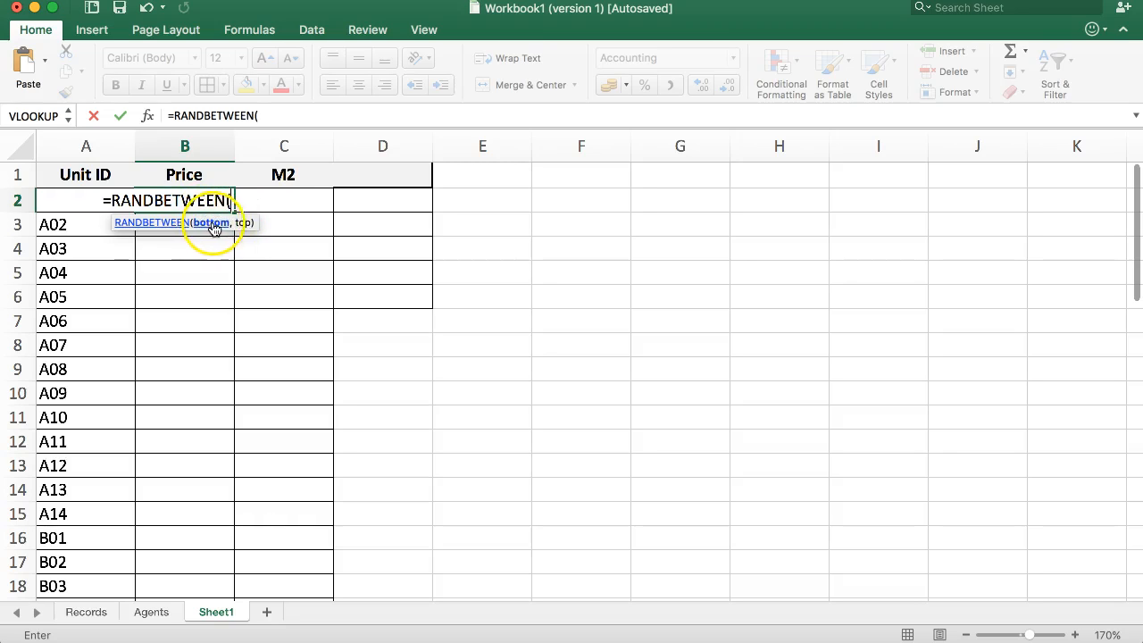
{"action": "type", "text": "50"}
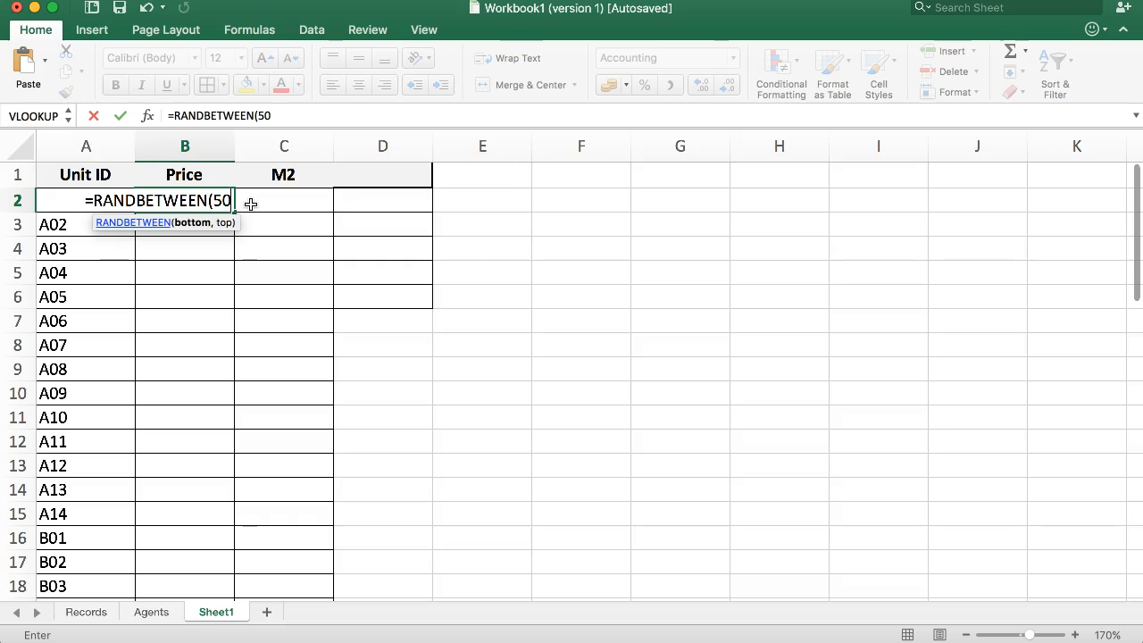
{"action": "type", "text": "000"}
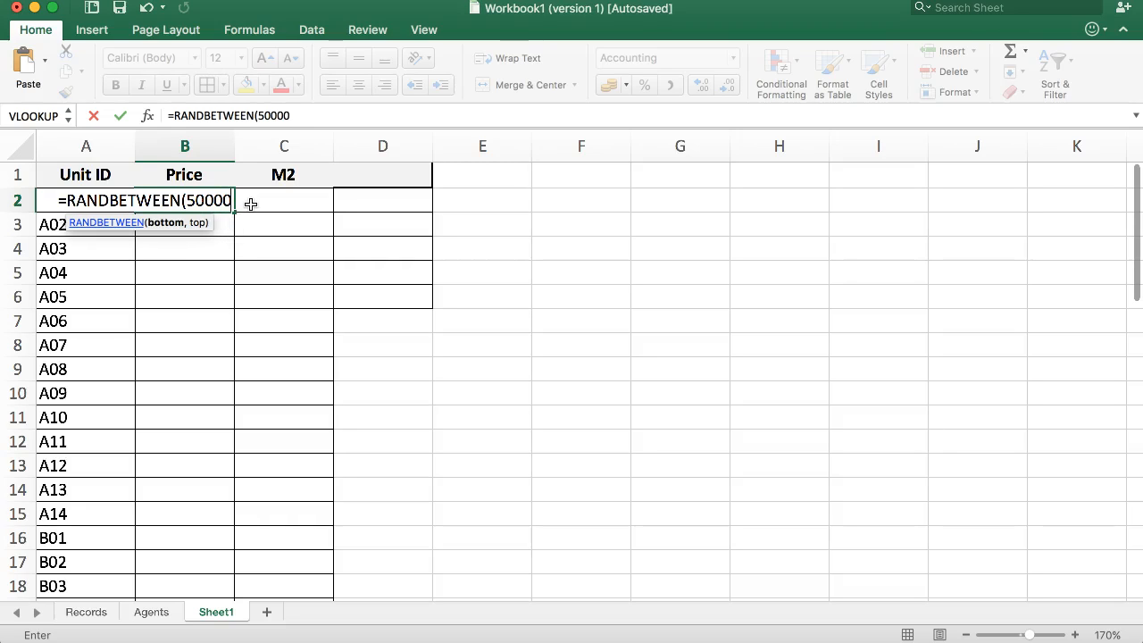
{"action": "type", "text": ",15"}
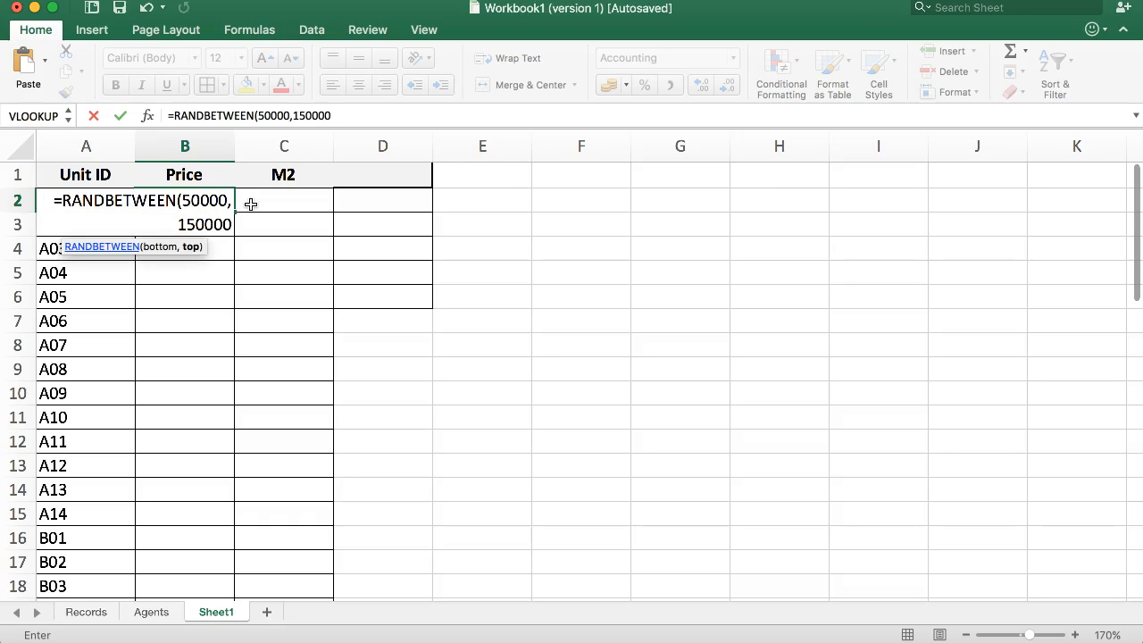
{"action": "type", "text": "0000"}
{"action": "left_click", "coordinate": [209, 234]}
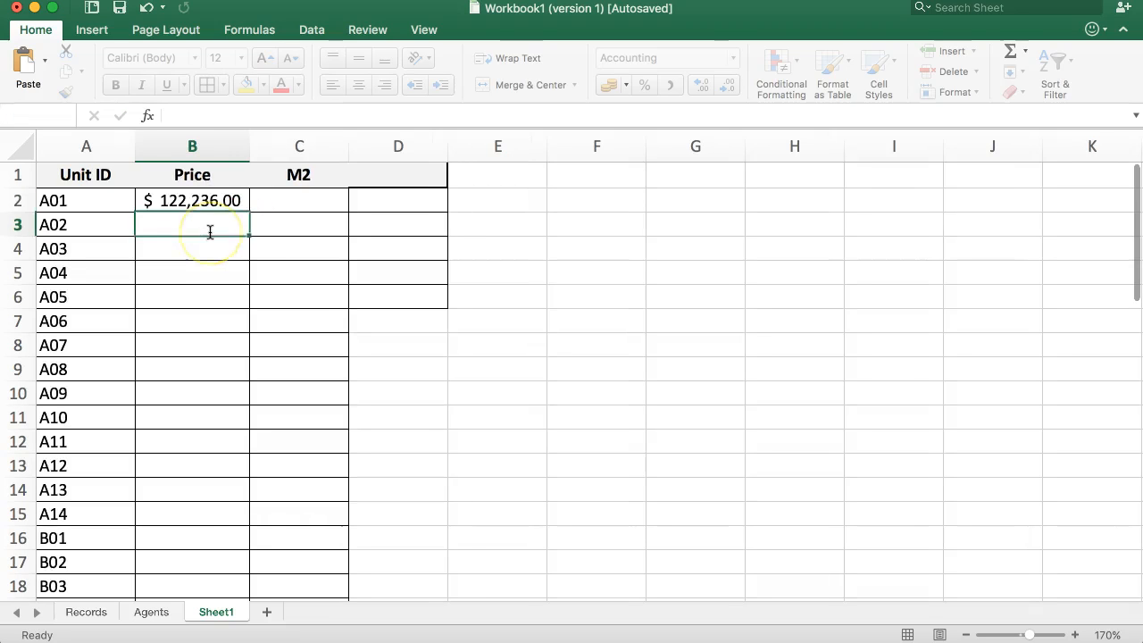
{"action": "left_click", "coordinate": [180, 194]}
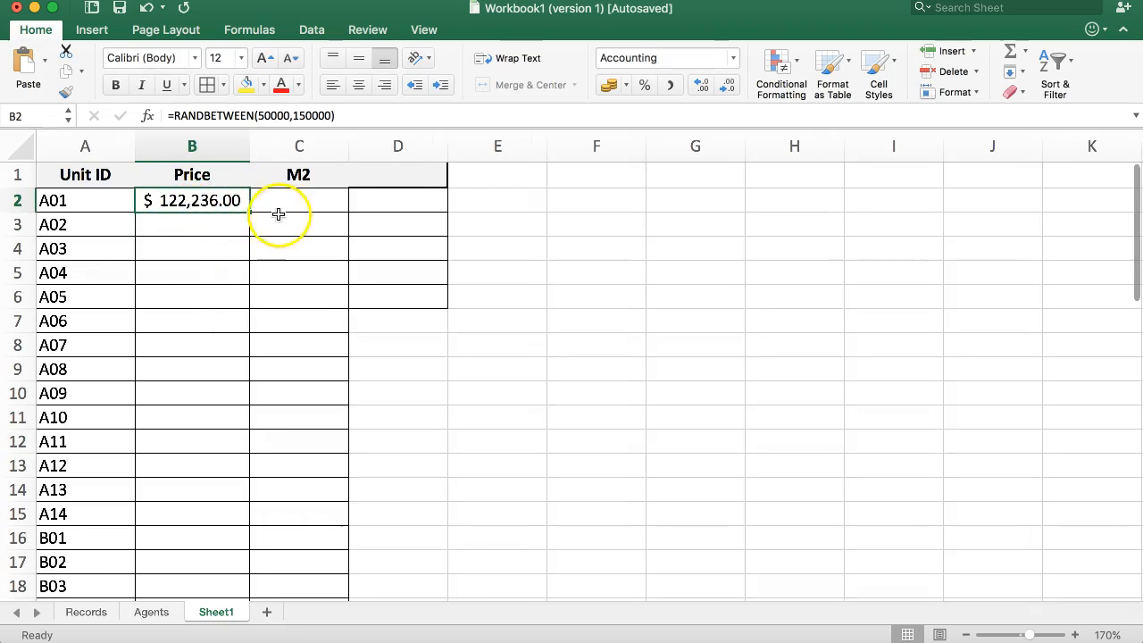
{"action": "double_click", "coordinate": [247, 209]}
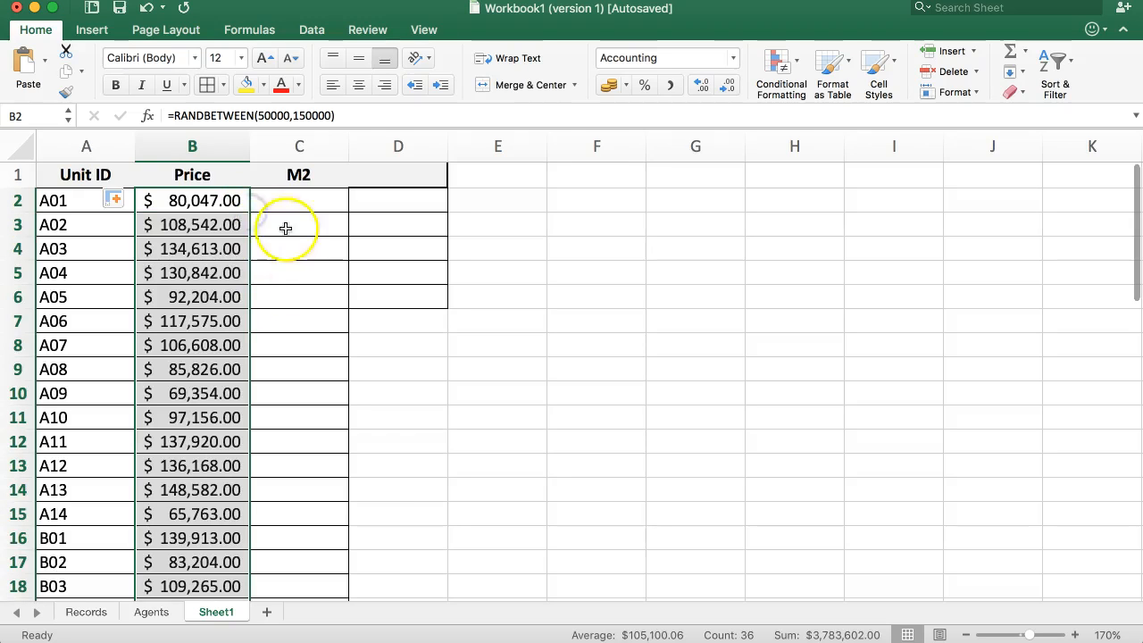
Step: Replace the random price formulas in B2:B37 with fixed values by copying and pasting them as values in place
{"action": "key", "text": "super+c"}
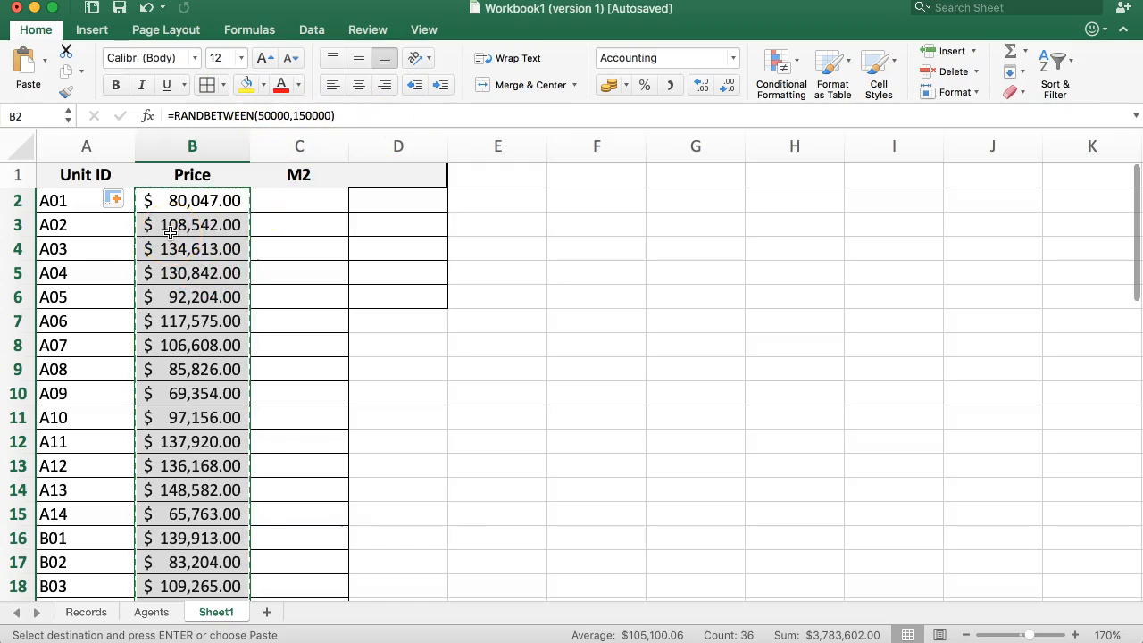
{"action": "right_click", "coordinate": [190, 207]}
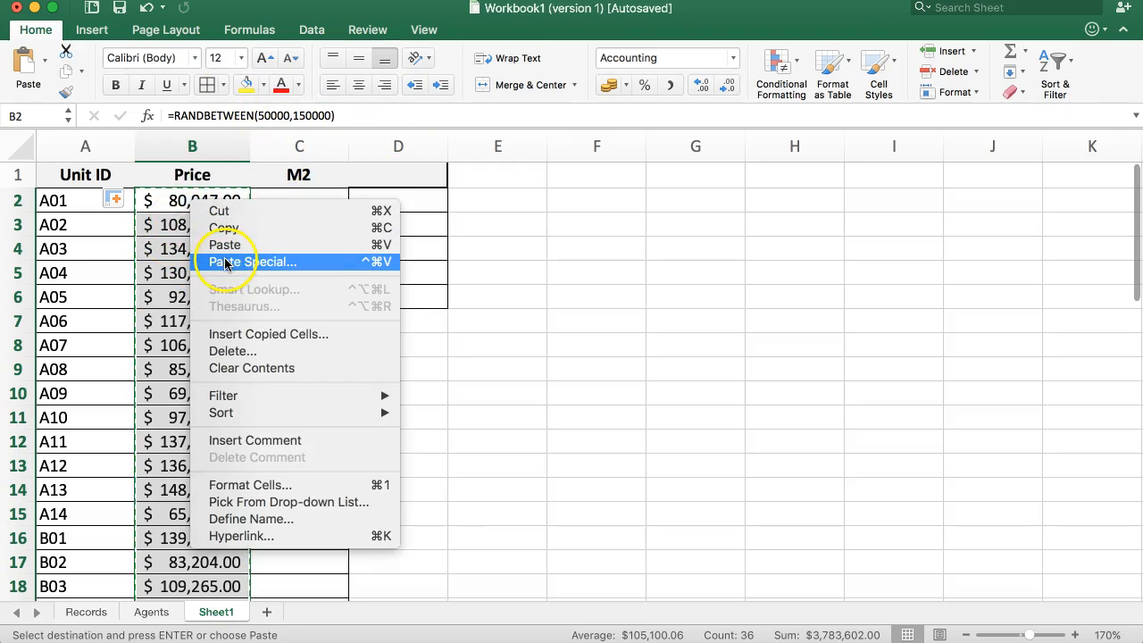
{"action": "left_click", "coordinate": [257, 261]}
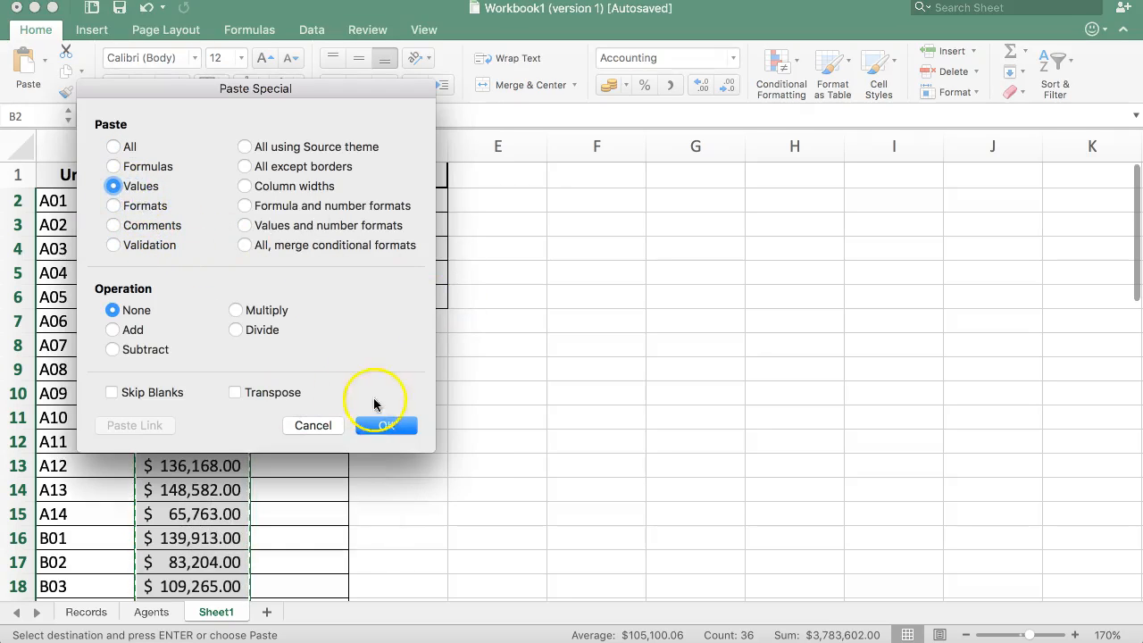
{"action": "left_click", "coordinate": [384, 425]}
{"action": "left_click", "coordinate": [167, 216]}
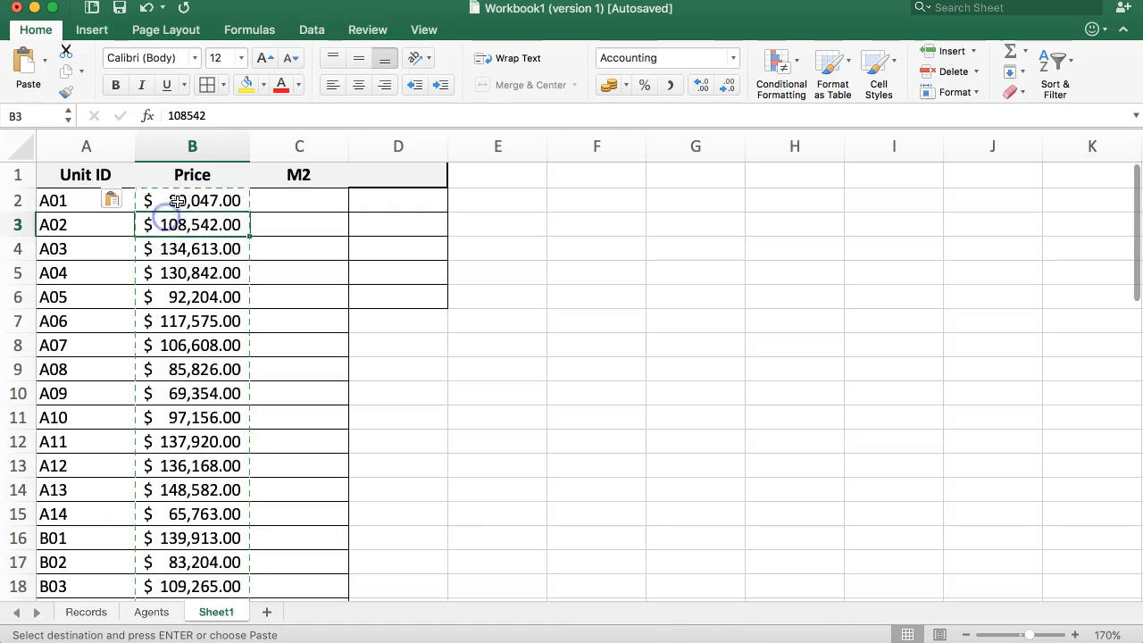
{"action": "left_click", "coordinate": [183, 225]}
{"action": "left_click", "coordinate": [195, 323]}
{"action": "left_click", "coordinate": [182, 199]}
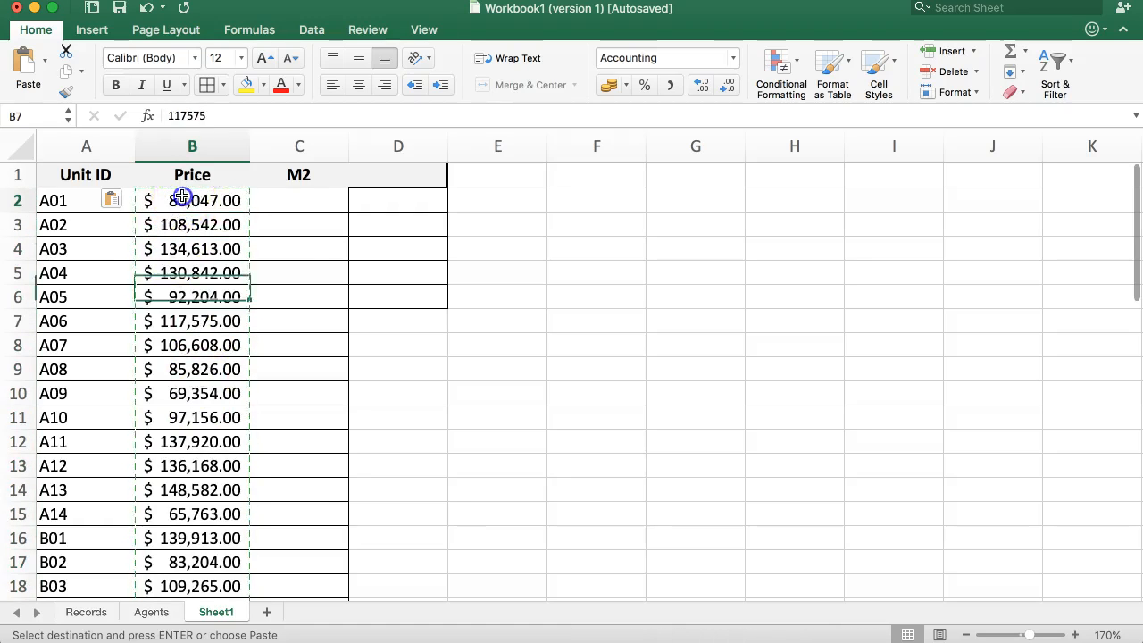
{"action": "left_click", "coordinate": [284, 205]}
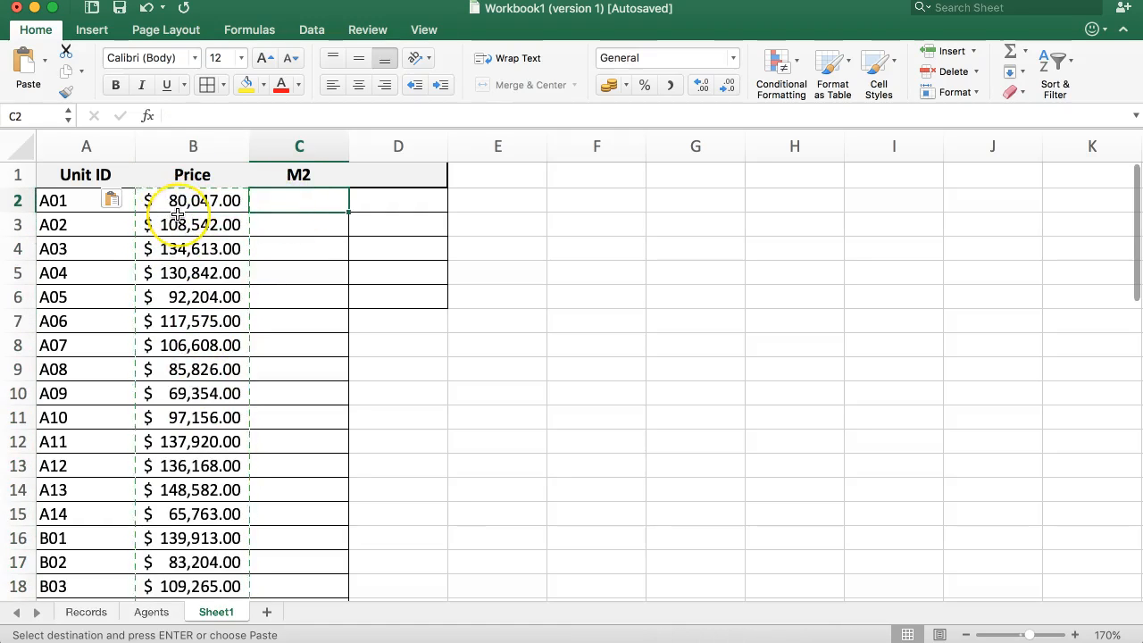
{"action": "key", "text": "Return"}
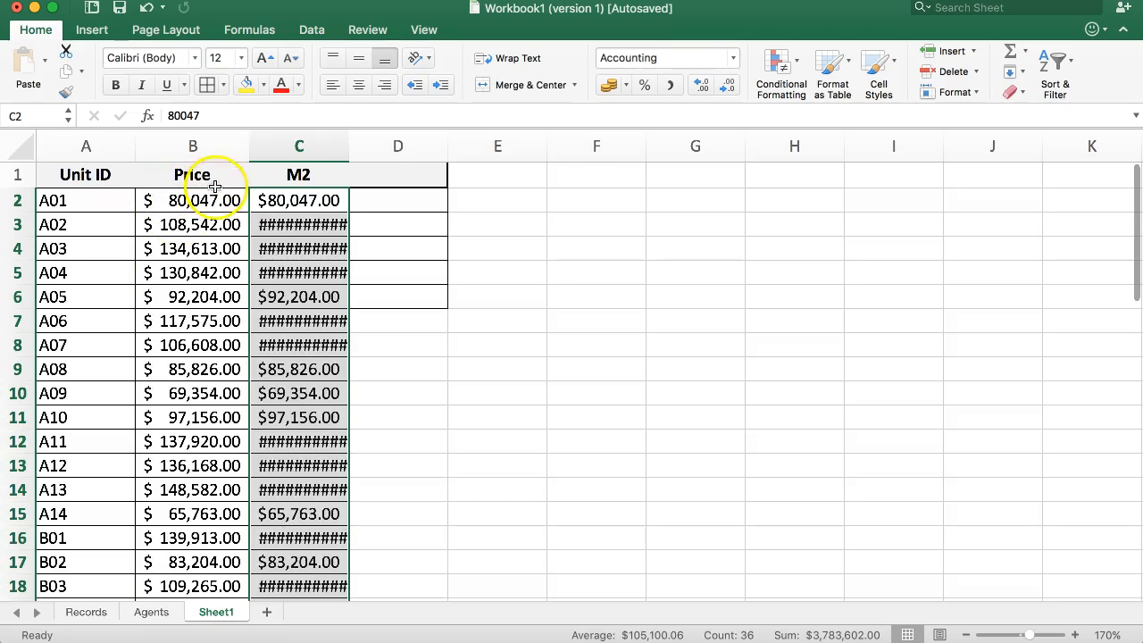
{"action": "key", "text": "super+z"}
Step: Enter =RANDBETWEEN(25,150) in C2 and fill the formula down the M2 column to C37
{"action": "left_click", "coordinate": [285, 205]}
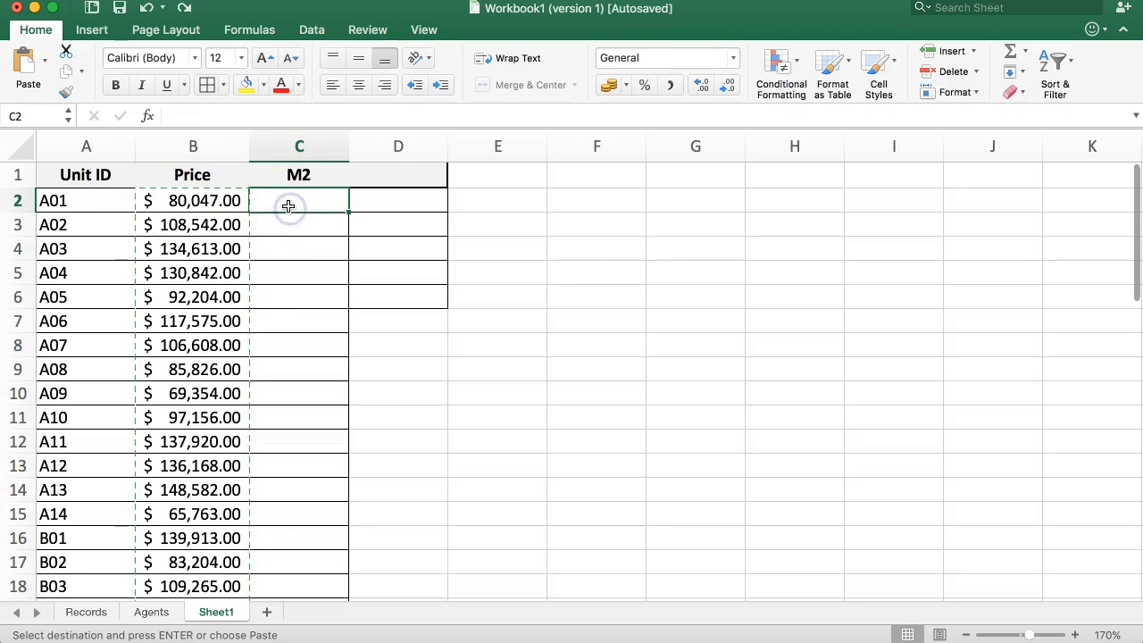
{"action": "type", "text": "="}
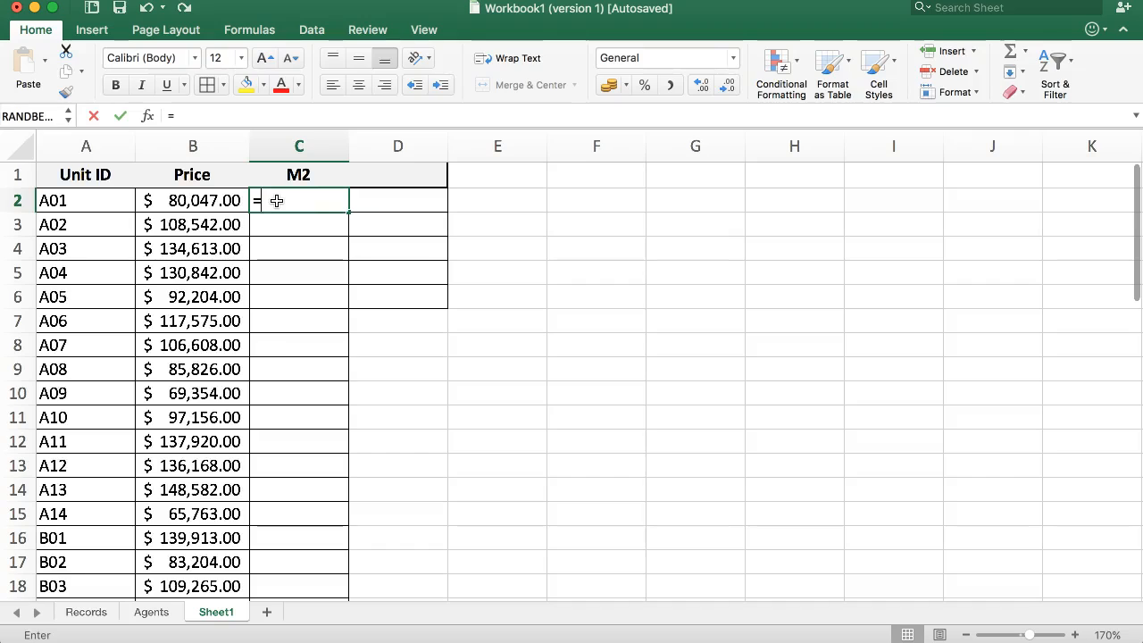
{"action": "type", "text": "RANDBET"}
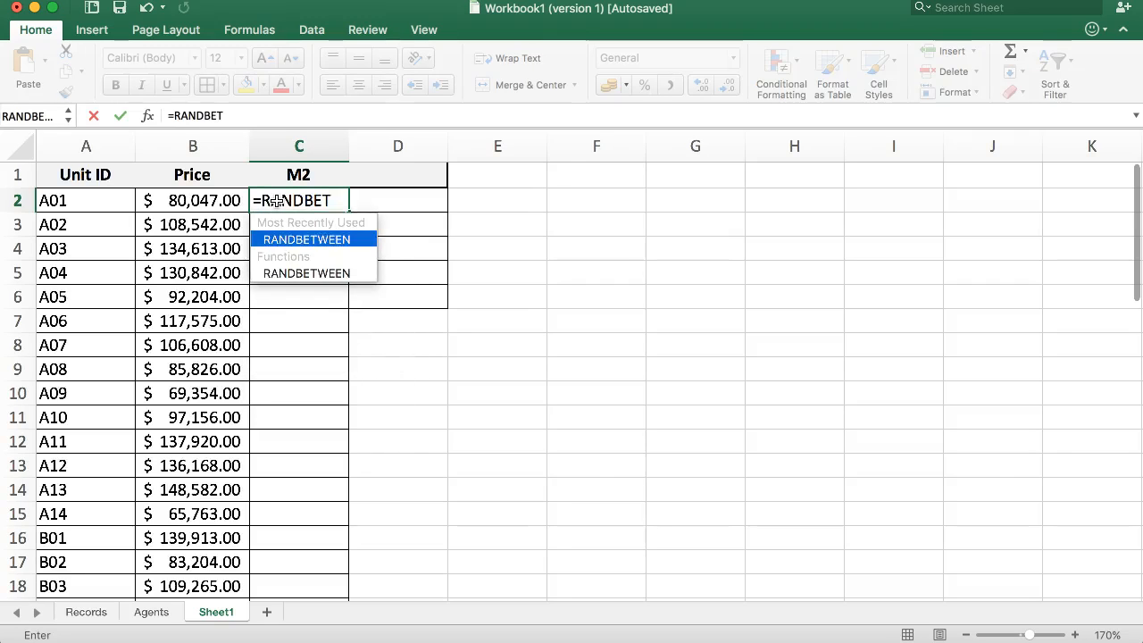
{"action": "type", "text": "WEEN(25,150"}
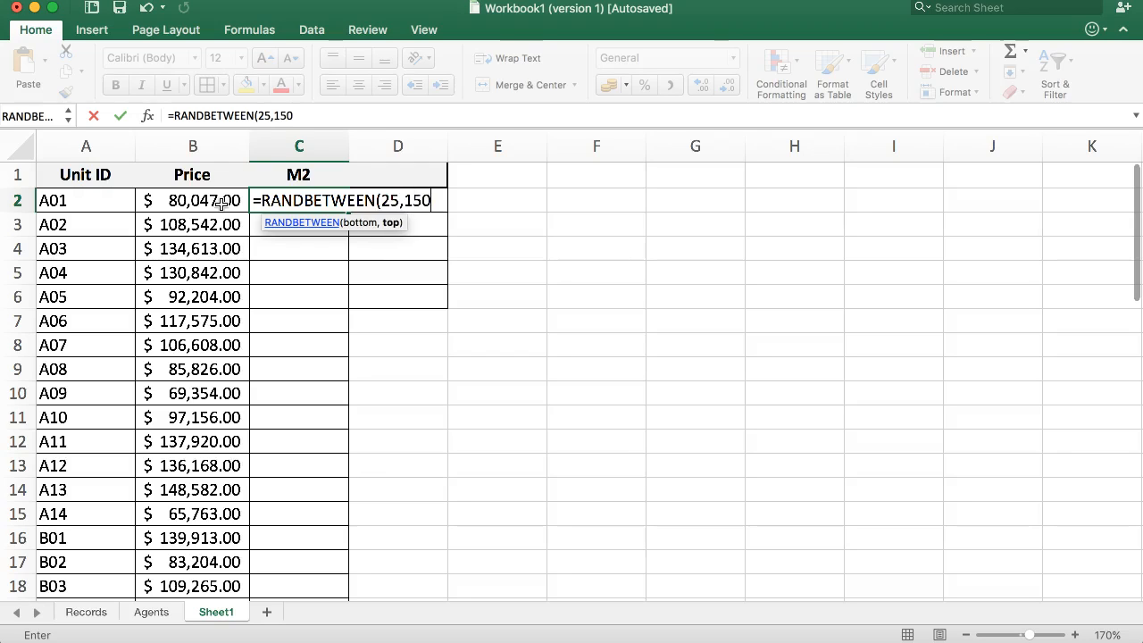
{"action": "type", "text": ")"}
{"action": "key", "text": "Return"}
{"action": "left_click", "coordinate": [291, 202]}
{"action": "double_click", "coordinate": [348, 212]}
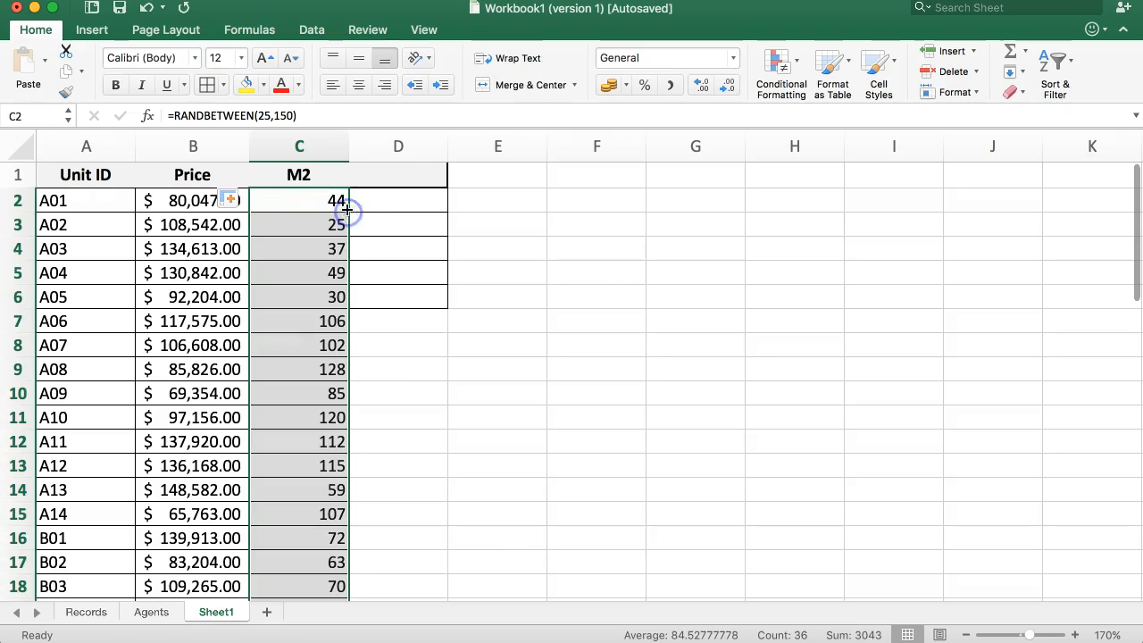
Step: Convert the M2 formulas in C2:C37 to fixed values with Paste Special Values and clear the copy selection
{"action": "key", "text": "super+c"}
{"action": "right_click", "coordinate": [312, 202]}
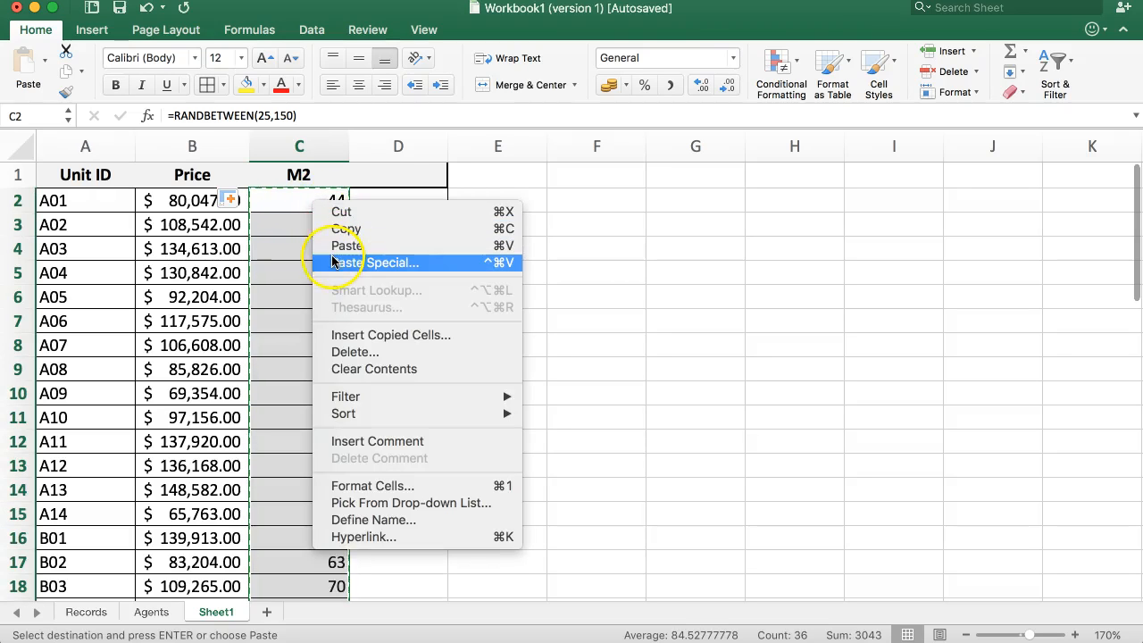
{"action": "left_click", "coordinate": [332, 261]}
{"action": "left_click", "coordinate": [211, 207]}
{"action": "left_click", "coordinate": [217, 186]}
{"action": "left_click", "coordinate": [475, 427]}
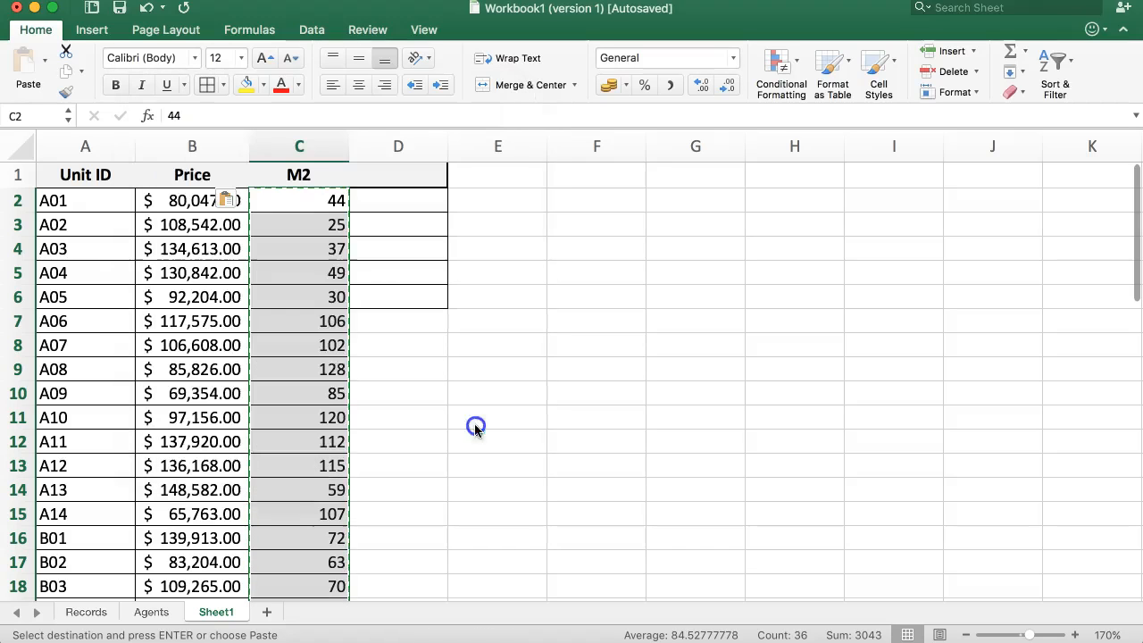
{"action": "left_click", "coordinate": [366, 323]}
{"action": "left_click", "coordinate": [301, 200]}
{"action": "left_click", "coordinate": [370, 239]}
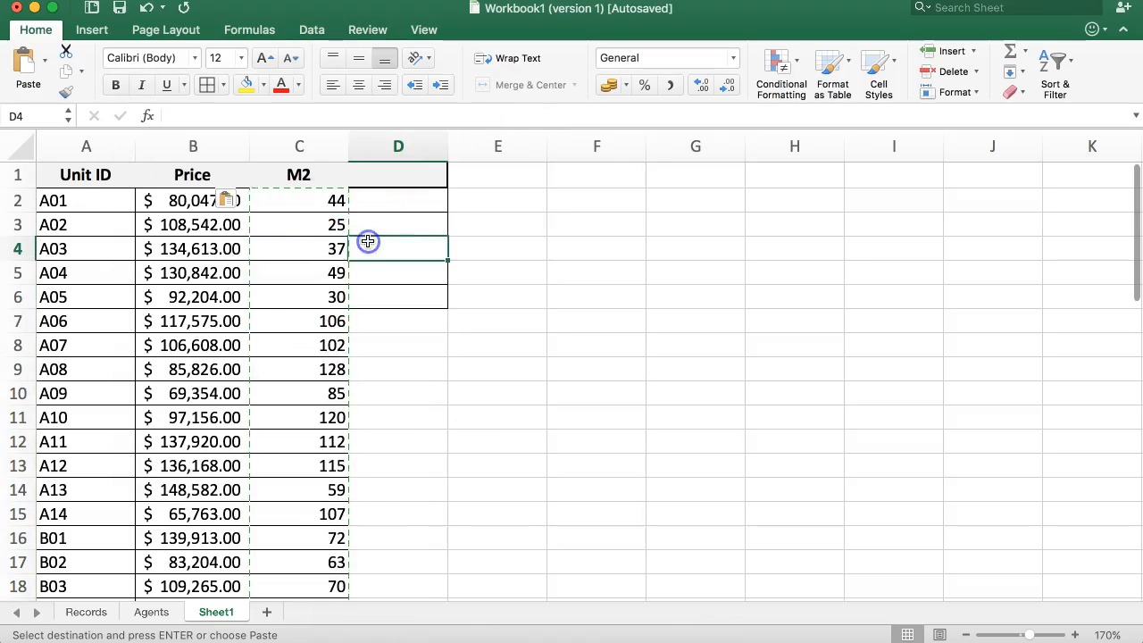
{"action": "double_click", "coordinate": [247, 300]}
{"action": "key", "text": "Escape"}
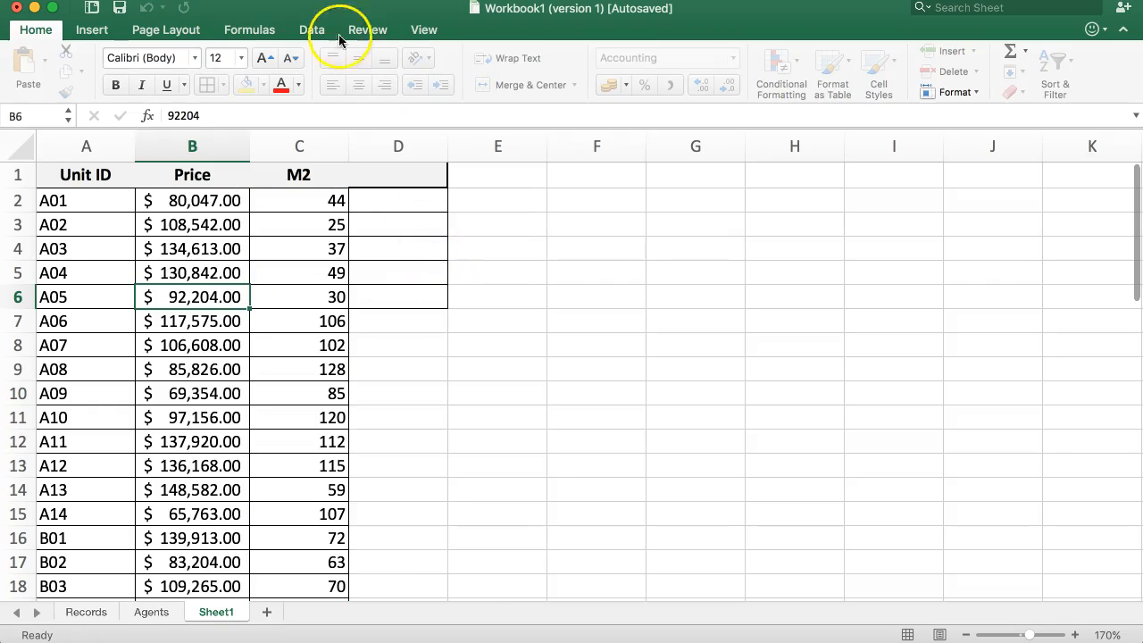
Step: Clear the lot entries in C2:C7 of the Real Estate Unit column on the Records sheet
{"action": "left_click", "coordinate": [390, 198]}
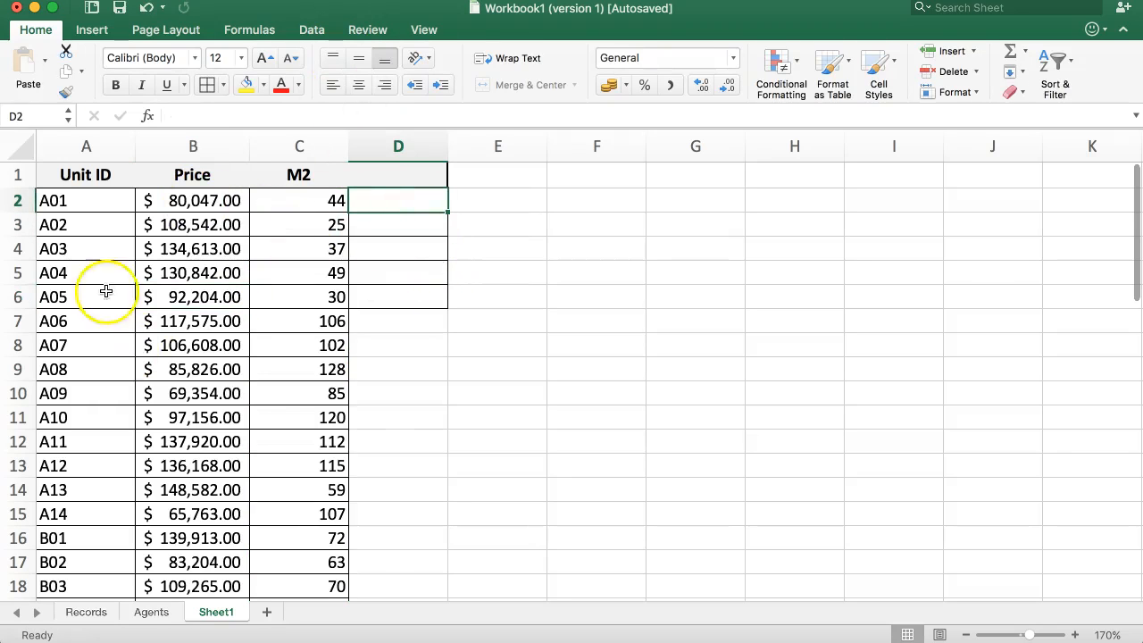
{"action": "left_click", "coordinate": [68, 257]}
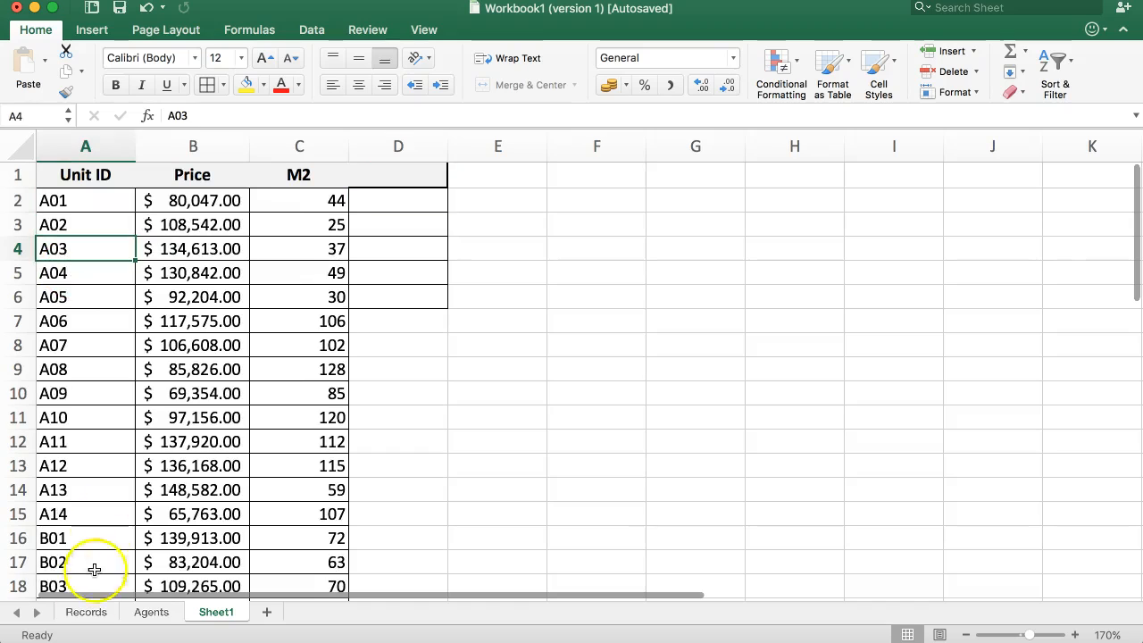
{"action": "left_click", "coordinate": [86, 612]}
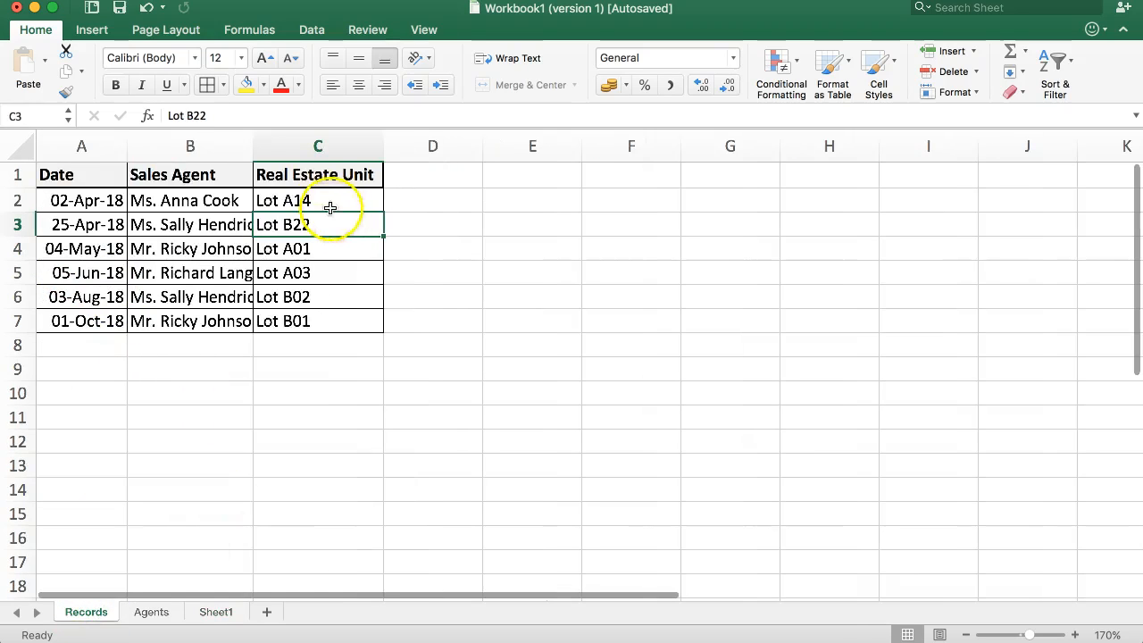
{"action": "left_click_drag", "start_coordinate": [330, 207], "coordinate": [324, 312]}
{"action": "left_click", "coordinate": [219, 198]}
{"action": "left_click", "coordinate": [259, 203]}
{"action": "left_click", "coordinate": [260, 203]}
{"action": "left_click", "coordinate": [345, 202]}
{"action": "left_click_drag", "start_coordinate": [345, 202], "coordinate": [349, 316]}
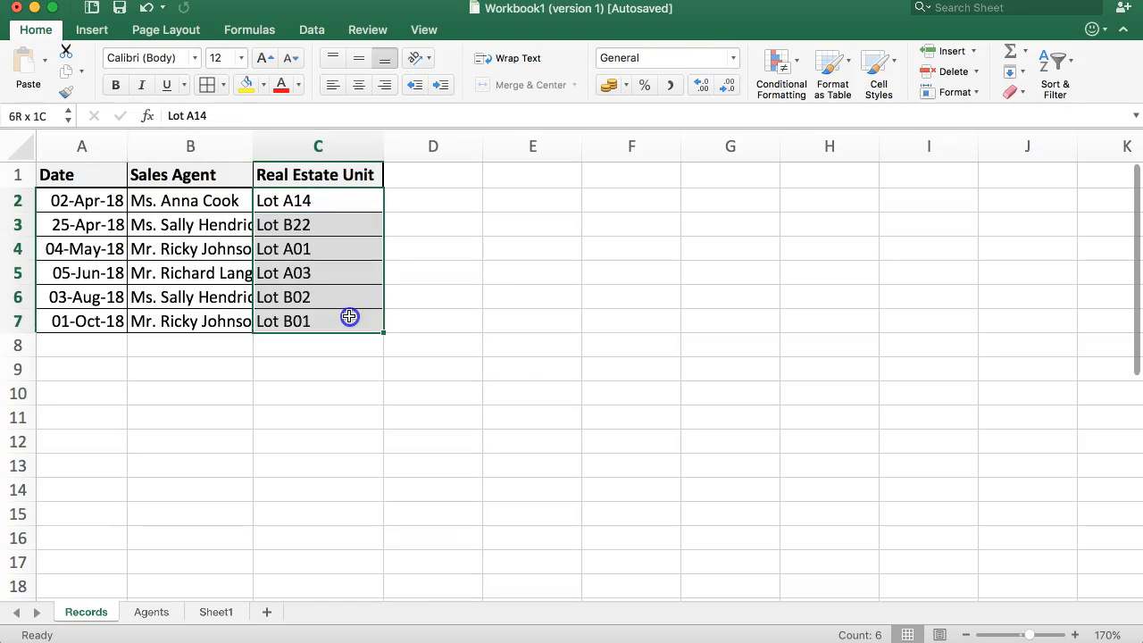
{"action": "key", "text": "Delete"}
{"action": "left_click", "coordinate": [324, 195]}
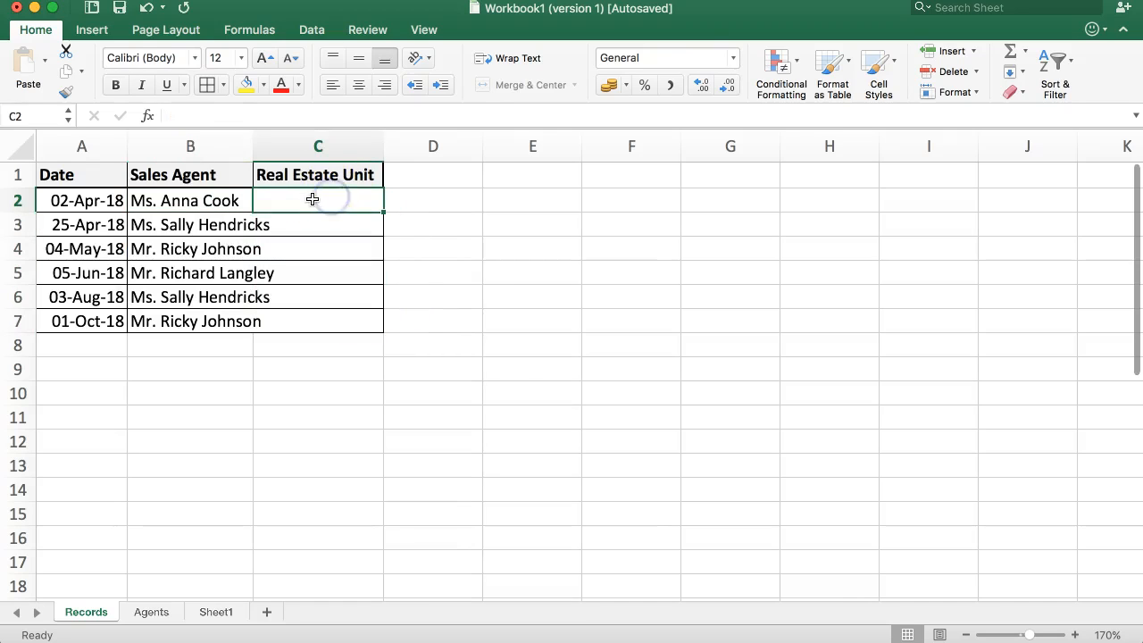
Step: Name the unit IDs in A2:A37 on Sheet1 as the range Unitlist
{"action": "left_click", "coordinate": [151, 611]}
{"action": "left_click", "coordinate": [215, 612]}
{"action": "left_click_drag", "start_coordinate": [85, 201], "coordinate": [72, 344]}
{"action": "scroll", "coordinate": [98, 324], "scroll_direction": "up", "scroll_amount": 8}
{"action": "scroll", "coordinate": [98, 324], "scroll_direction": "up", "scroll_amount": 3}
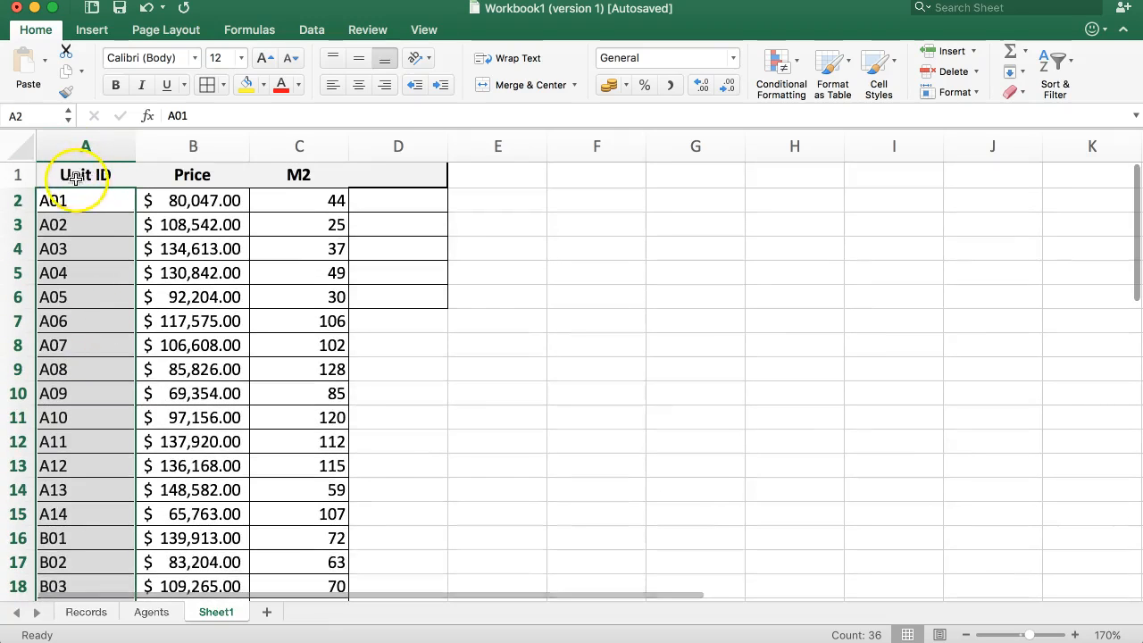
{"action": "left_click", "coordinate": [20, 116]}
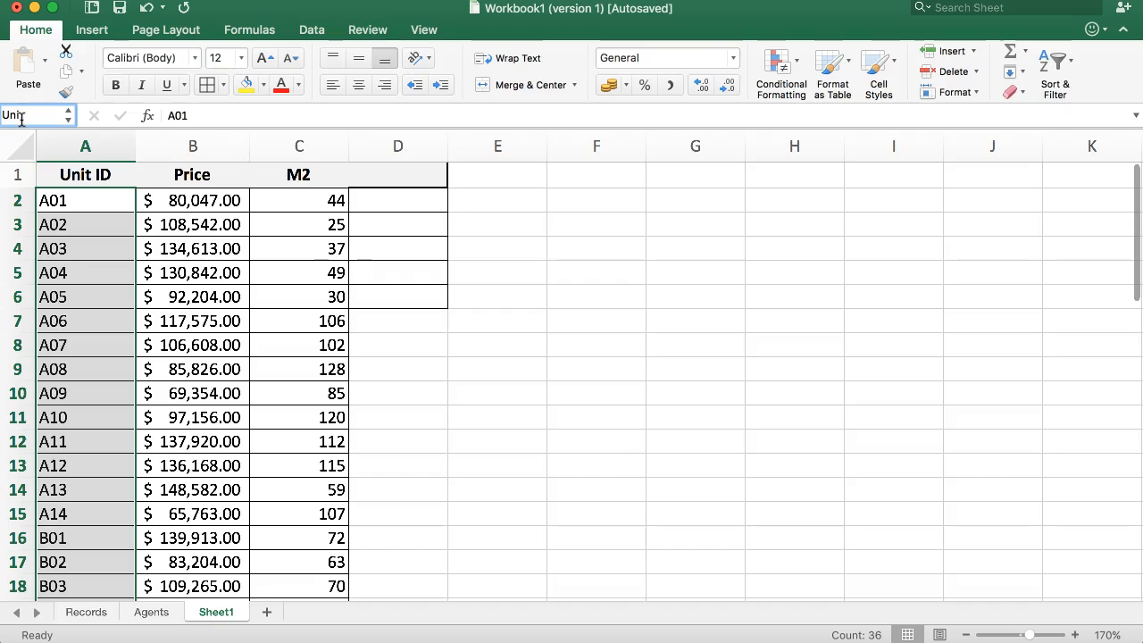
{"action": "type", "text": "Unit"}
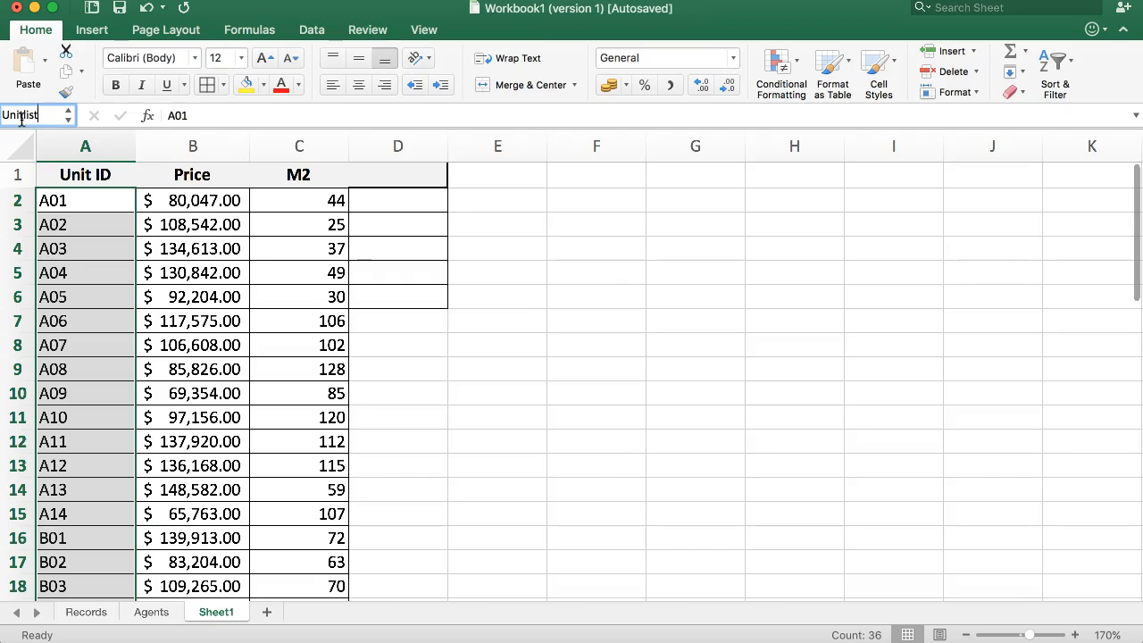
{"action": "left_click", "coordinate": [168, 141]}
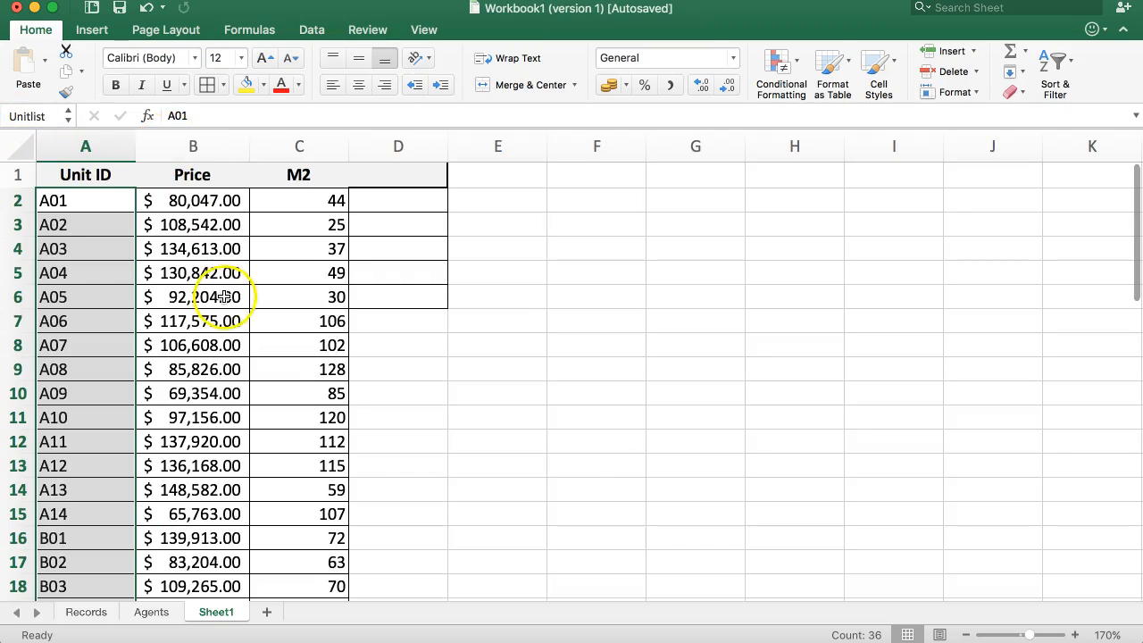
Step: Reselect the unit IDs in A2:A37 to check which cells the Unitlist name covers
{"action": "left_click_drag", "start_coordinate": [51, 251], "coordinate": [50, 265]}
{"action": "left_click_drag", "start_coordinate": [59, 201], "coordinate": [89, 365]}
{"action": "scroll", "coordinate": [27, 314], "scroll_direction": "up", "scroll_amount": 5}
{"action": "scroll", "coordinate": [27, 315], "scroll_direction": "up", "scroll_amount": 5}
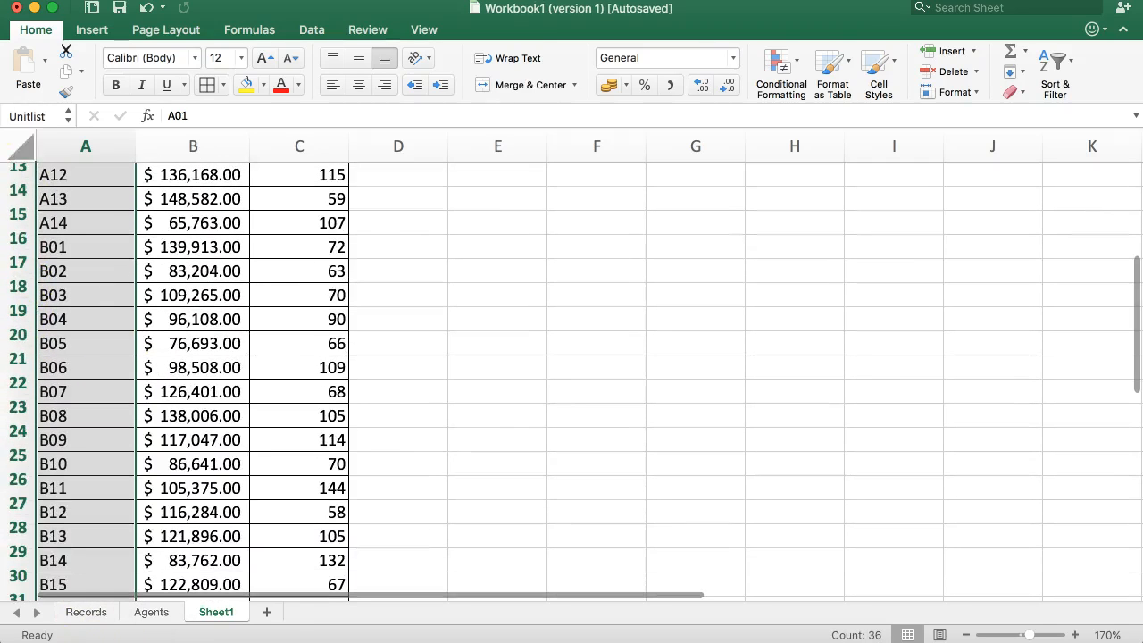
{"action": "scroll", "coordinate": [256, 242], "scroll_direction": "up", "scroll_amount": 4}
{"action": "scroll", "coordinate": [143, 208], "scroll_direction": "up", "scroll_amount": 2}
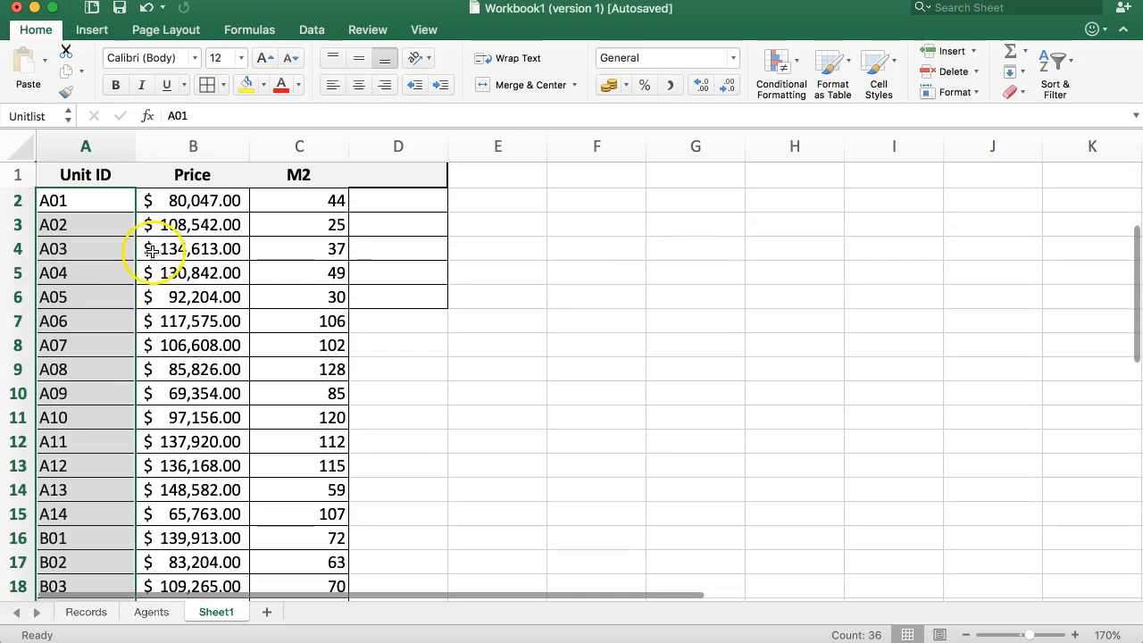
{"action": "left_click", "coordinate": [97, 204]}
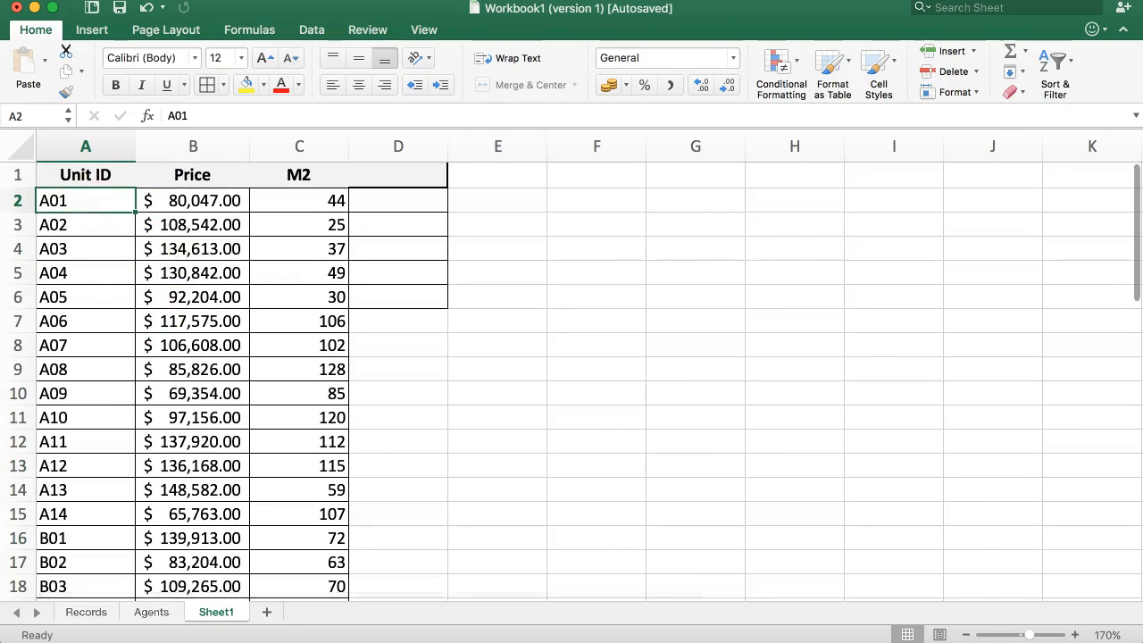
Step: Open the Data Validation settings for C2:C7 in the Real Estate Unit column on the Records sheet
{"action": "left_click", "coordinate": [150, 612]}
{"action": "left_click", "coordinate": [89, 613]}
{"action": "left_click_drag", "start_coordinate": [345, 201], "coordinate": [344, 323]}
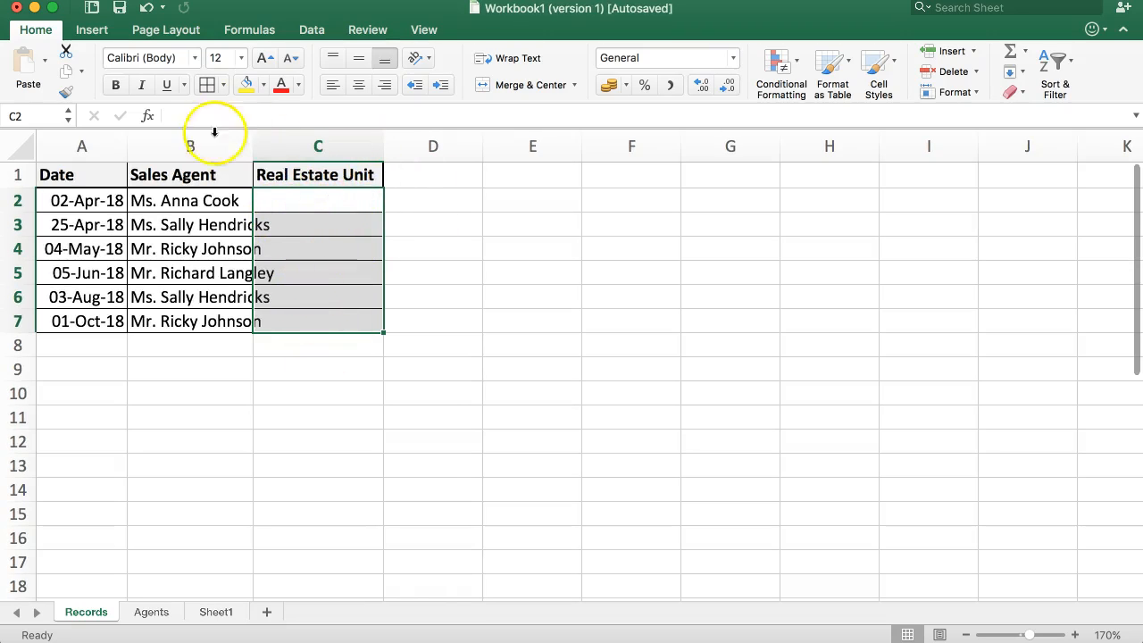
{"action": "left_click", "coordinate": [312, 34]}
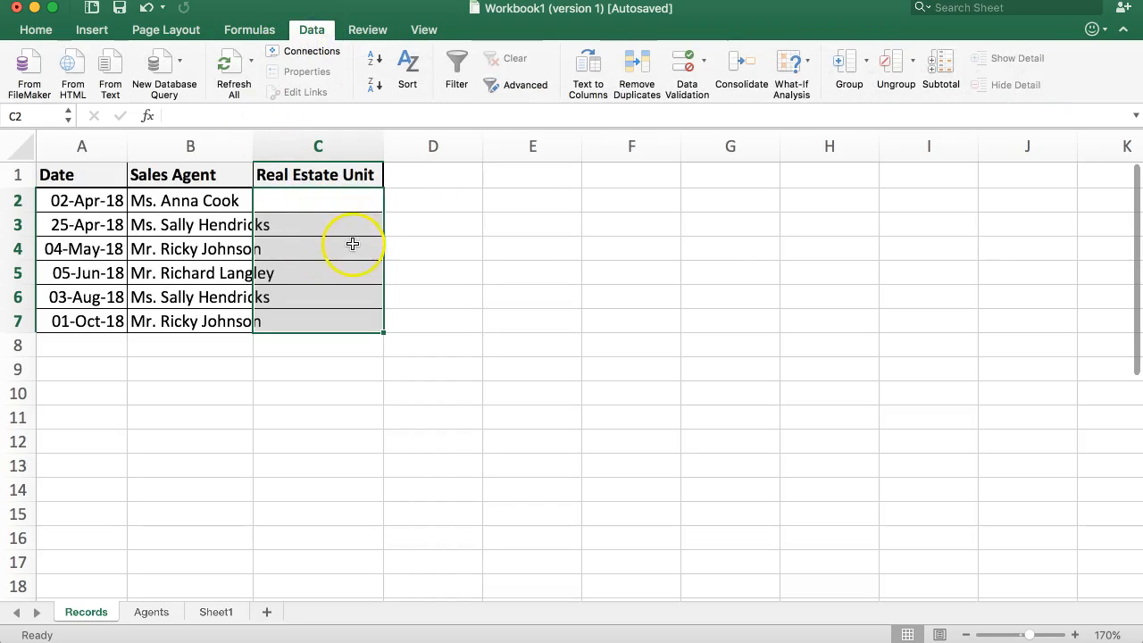
{"action": "left_click", "coordinate": [689, 59]}
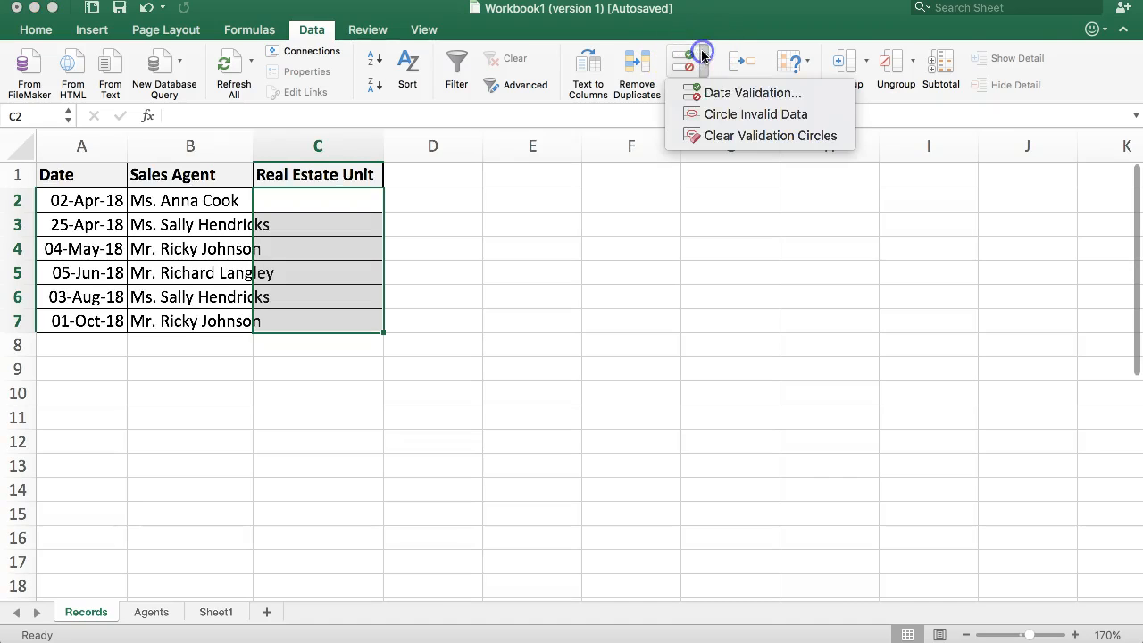
{"action": "left_click", "coordinate": [725, 94]}
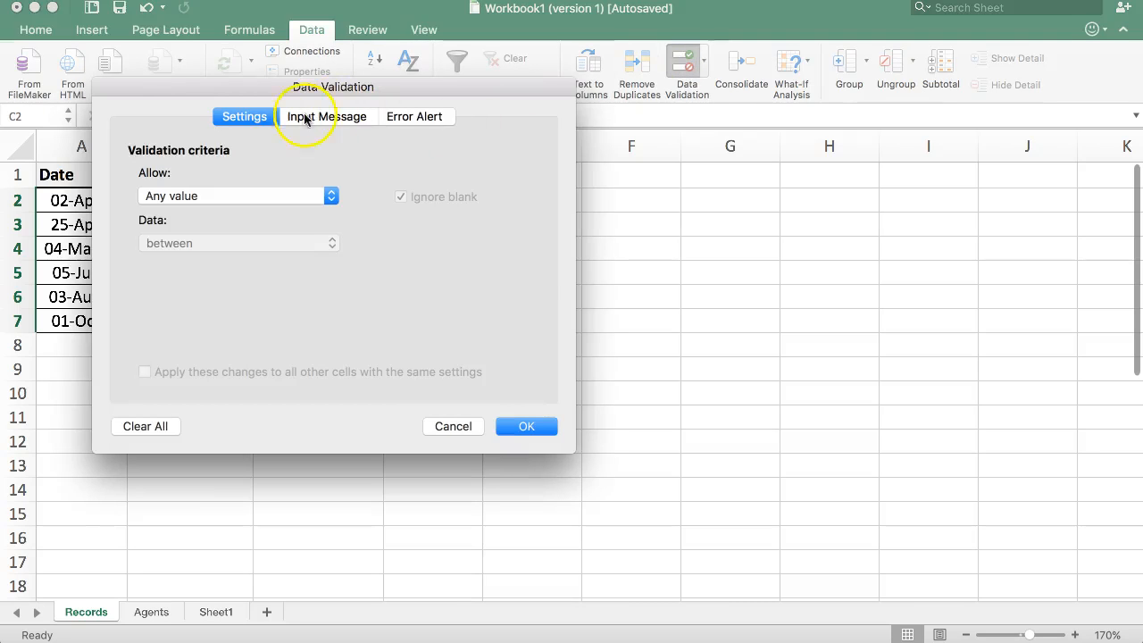
Step: Review the Settings, Input Message and Error Alert options of the data validation, keeping the worksheet cells in view
{"action": "left_click_drag", "start_coordinate": [303, 86], "coordinate": [646, 155]}
{"action": "left_click", "coordinate": [669, 185]}
{"action": "left_click", "coordinate": [757, 192]}
{"action": "left_click", "coordinate": [661, 186]}
{"action": "left_click", "coordinate": [594, 186]}
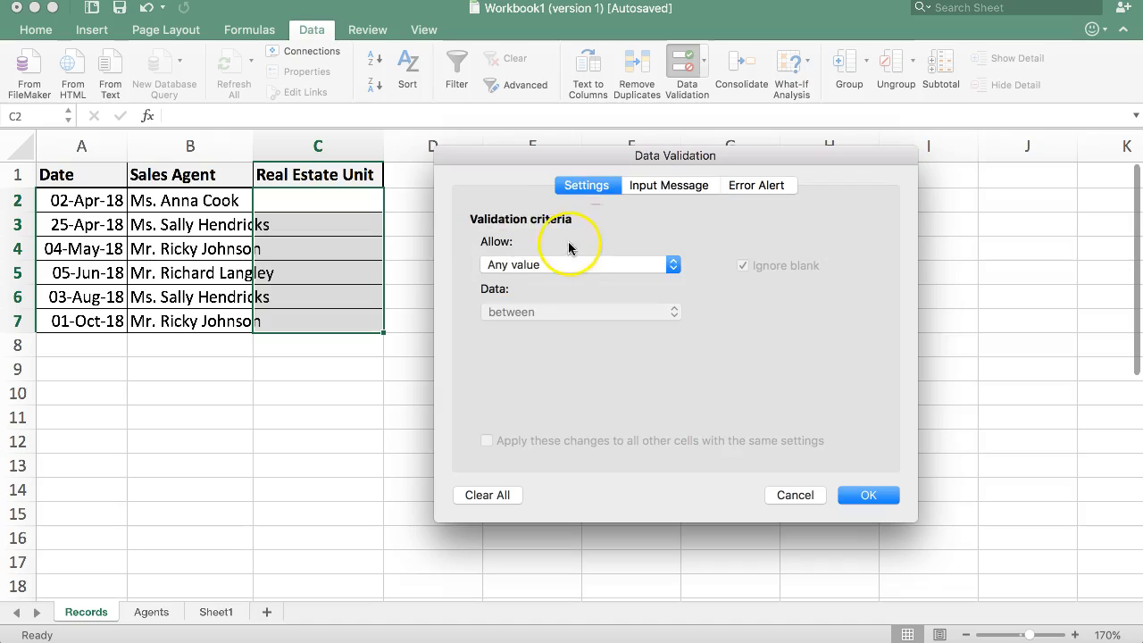
{"action": "left_click", "coordinate": [741, 187]}
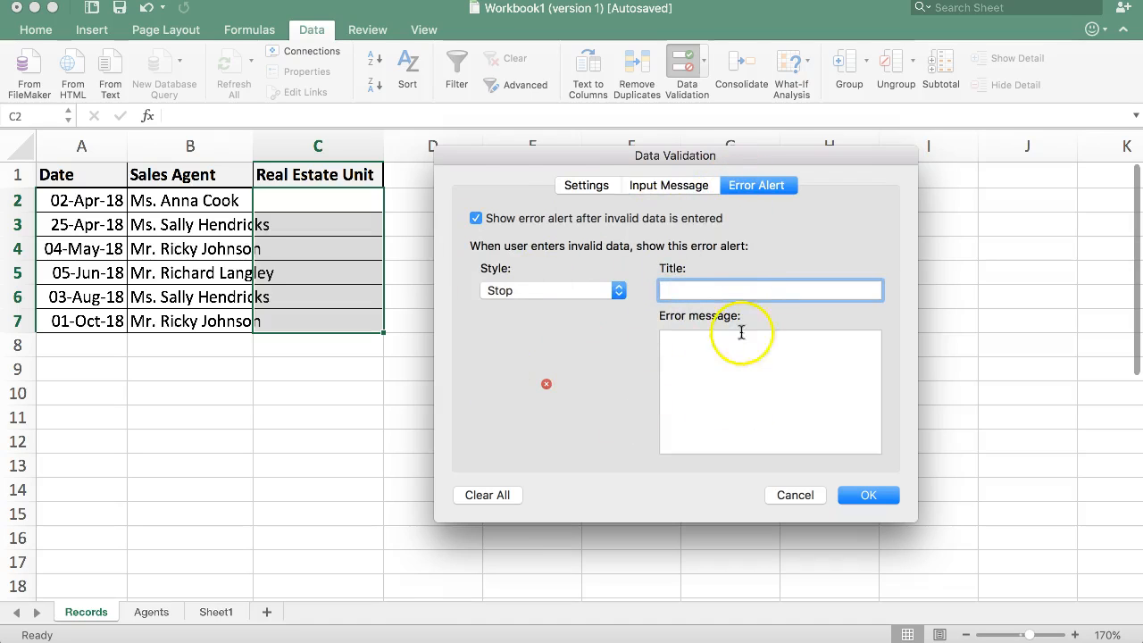
{"action": "left_click", "coordinate": [668, 186]}
{"action": "left_click", "coordinate": [754, 185]}
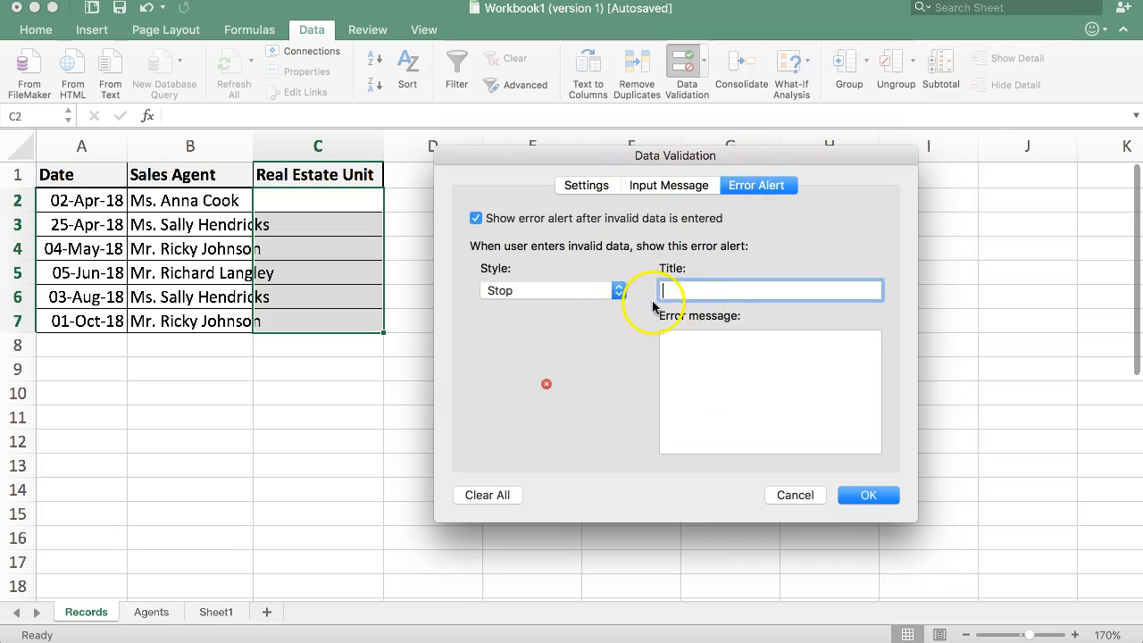
{"action": "left_click", "coordinate": [651, 188]}
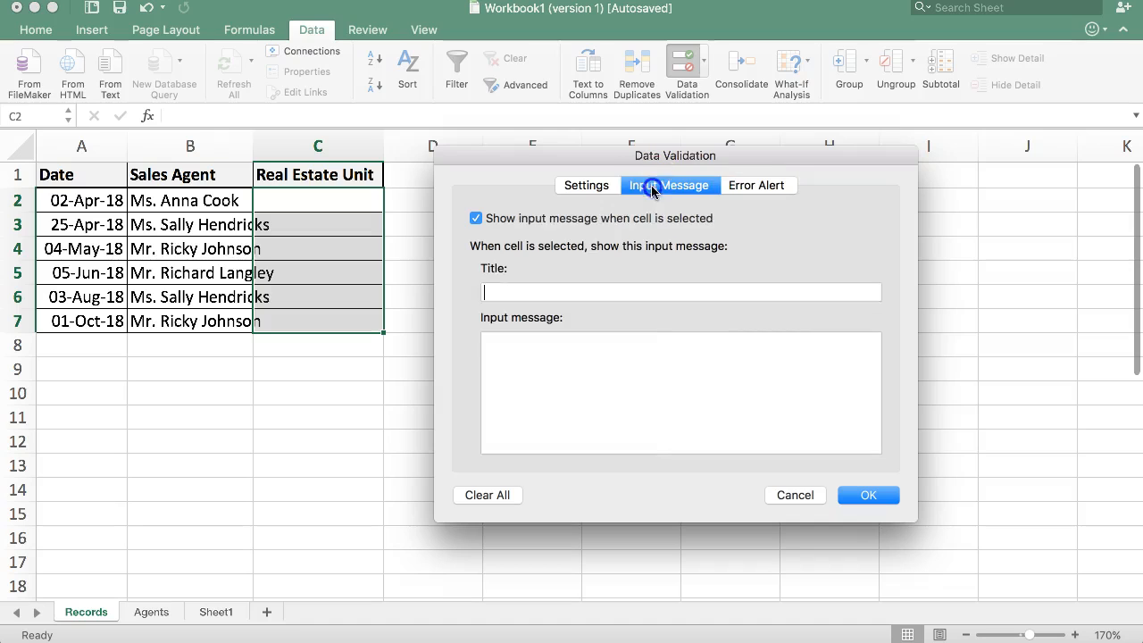
{"action": "left_click", "coordinate": [578, 187]}
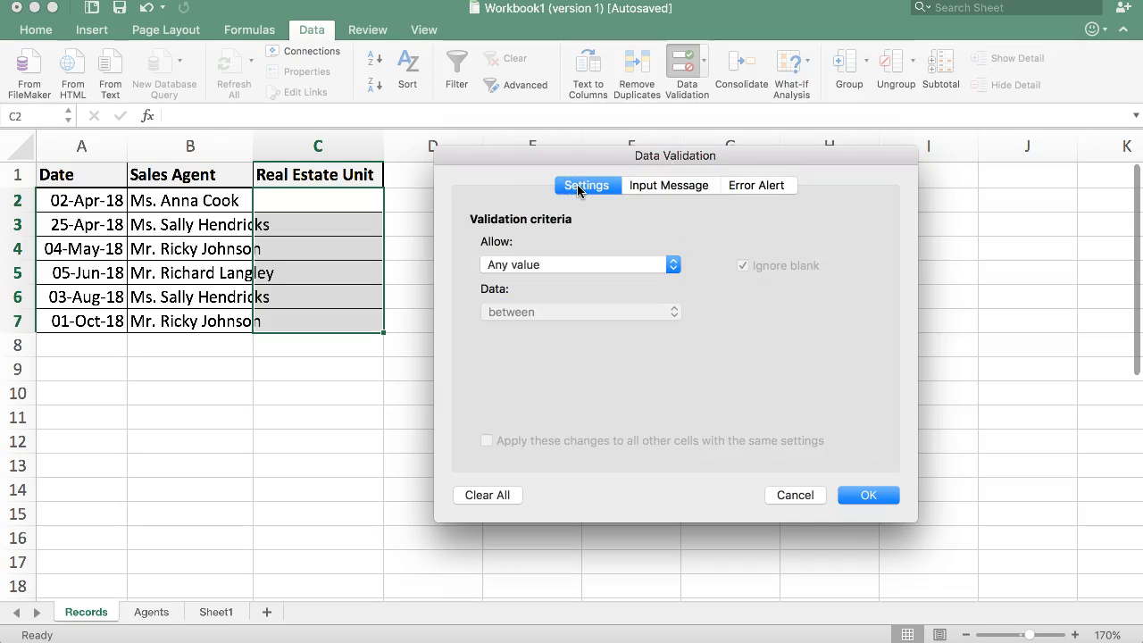
Step: Restrict the Real Estate Unit cells C2:C7 to a List with the source =unitlist
{"action": "left_click", "coordinate": [576, 256]}
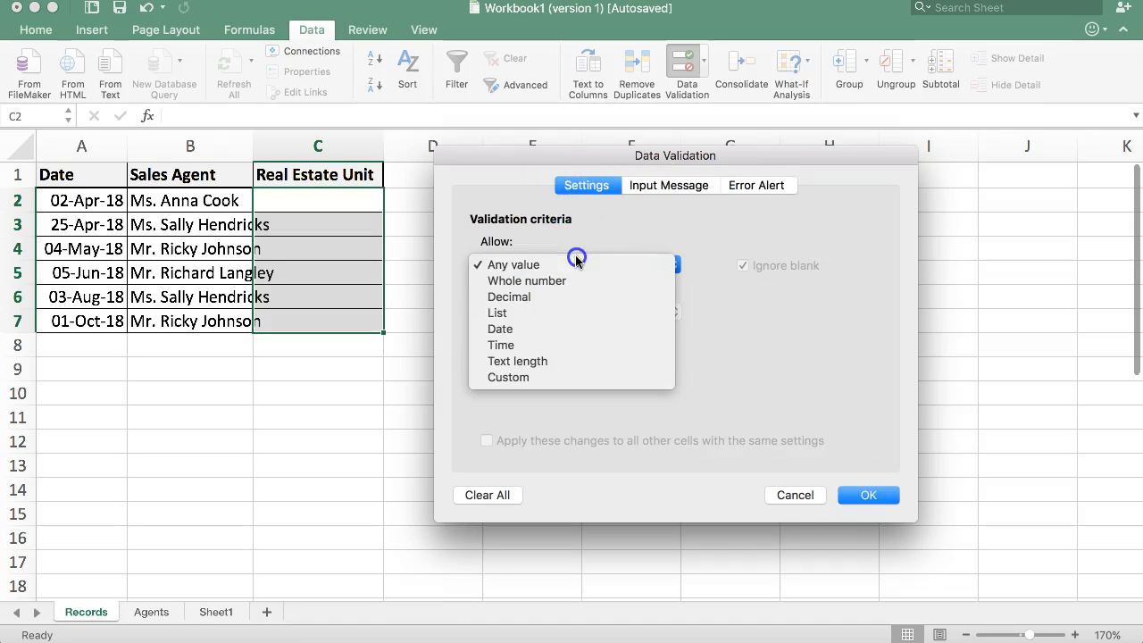
{"action": "left_click", "coordinate": [516, 320]}
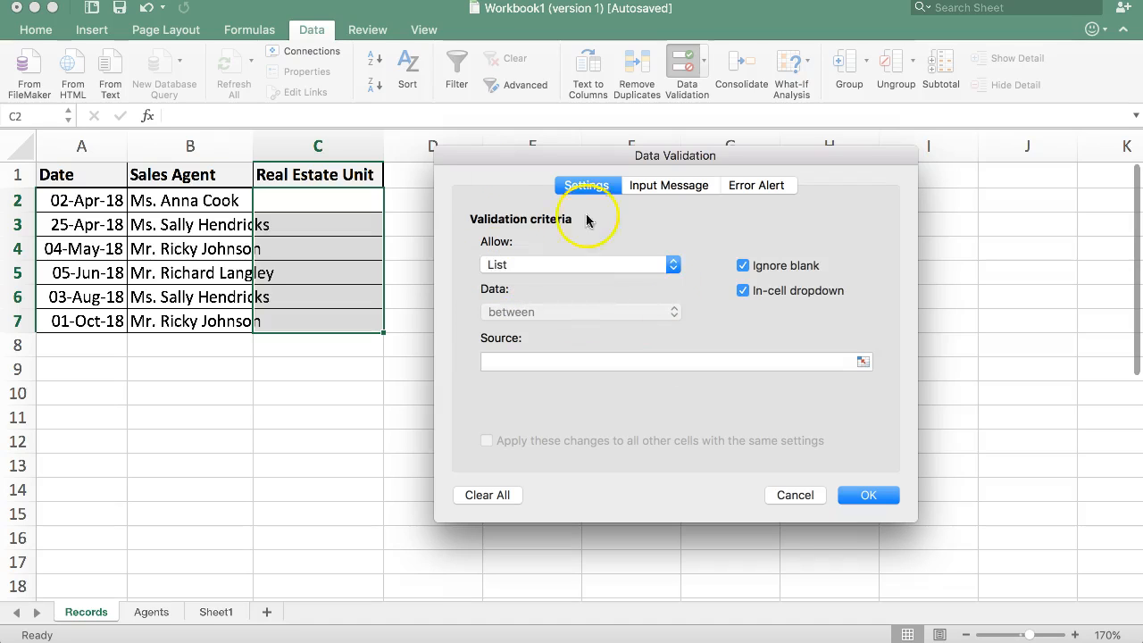
{"action": "left_click", "coordinate": [554, 361]}
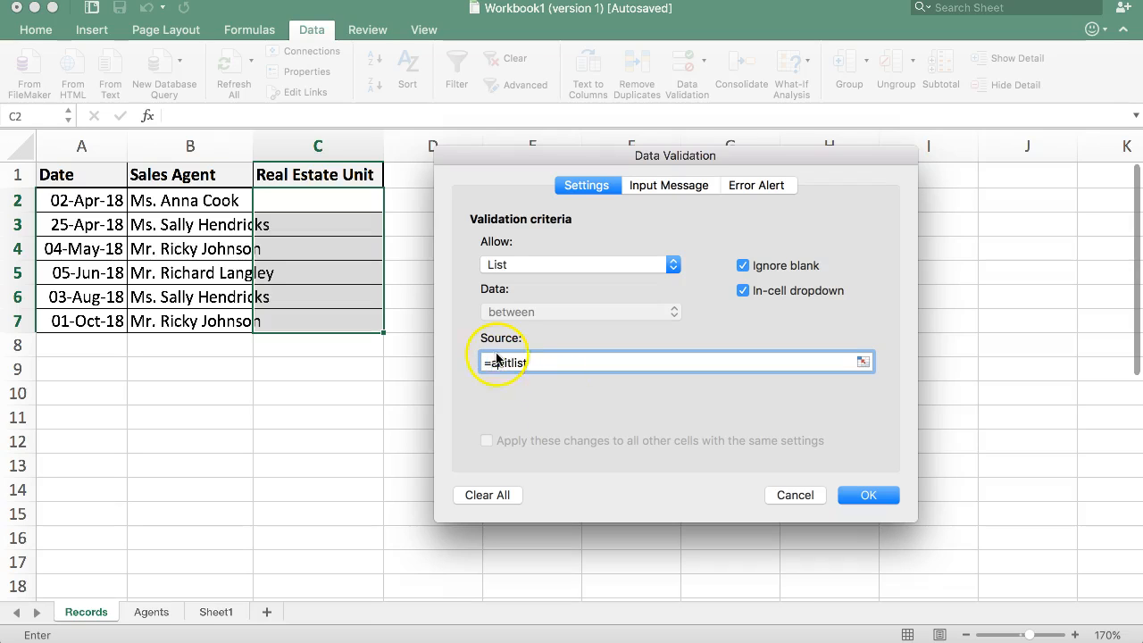
{"action": "left_click", "coordinate": [860, 497]}
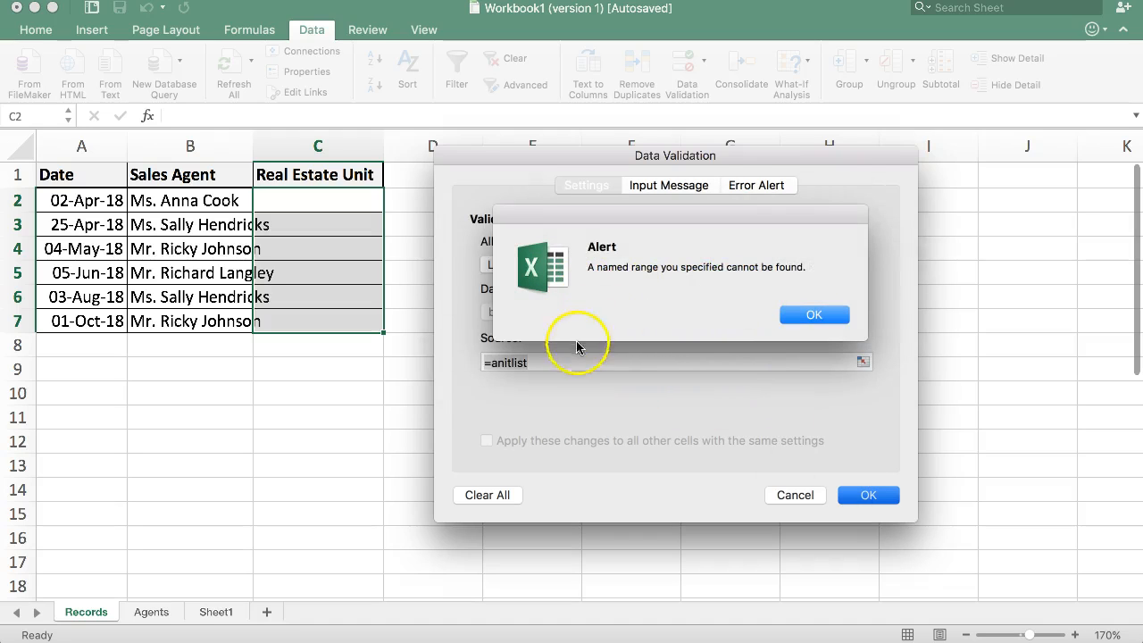
{"action": "left_click", "coordinate": [813, 314]}
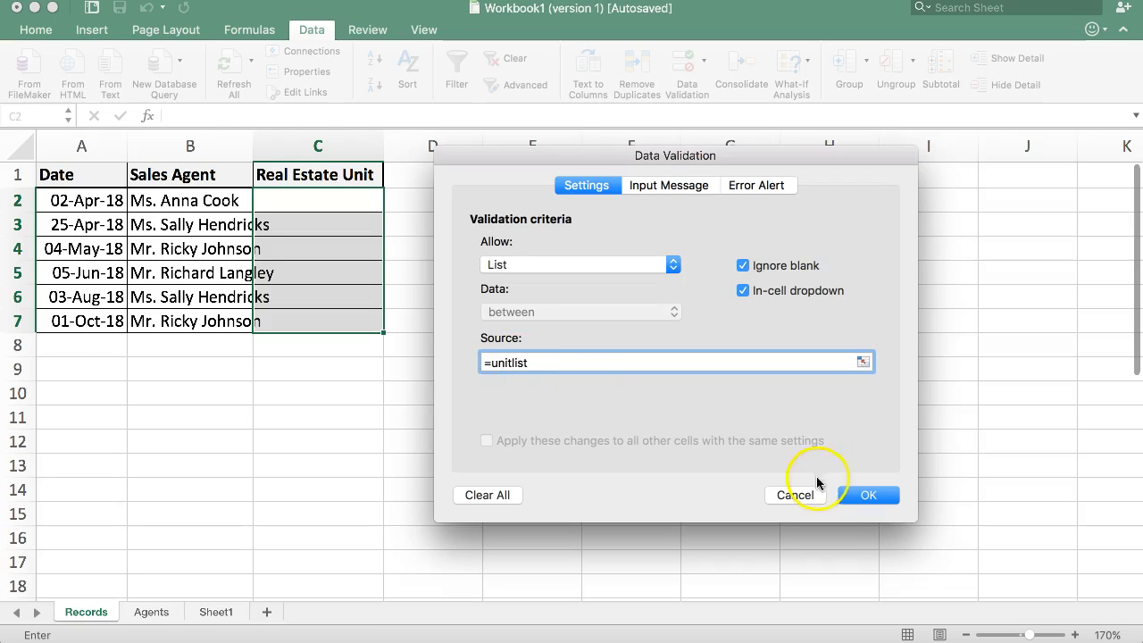
{"action": "left_click", "coordinate": [863, 497]}
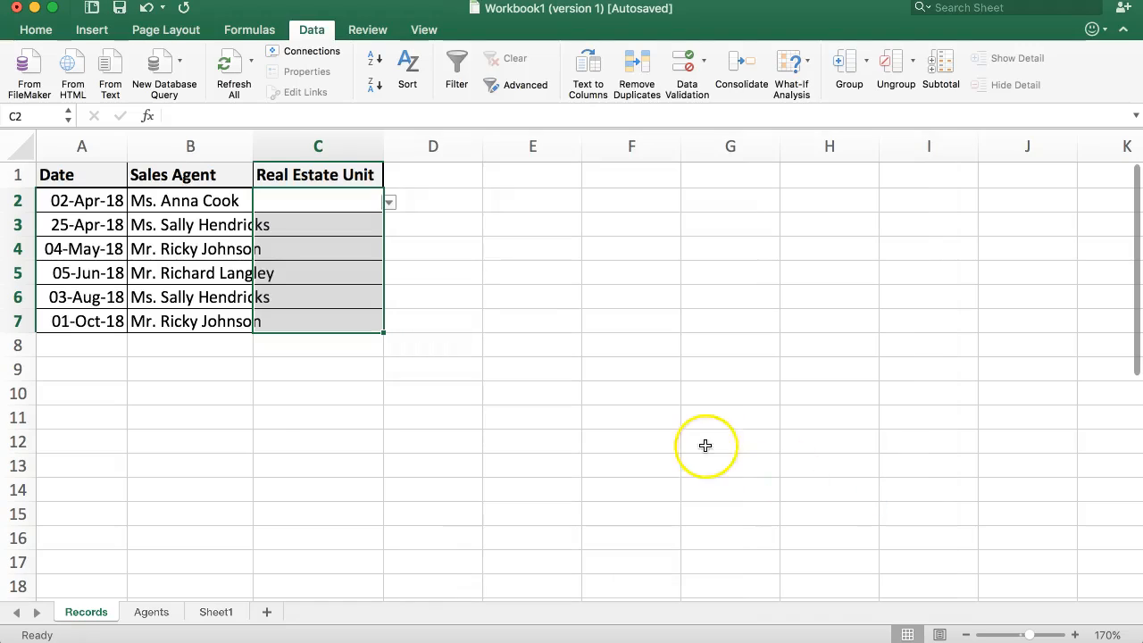
Step: Choose unit A03 for C2 and A06 for C3 from the cells' validation lists
{"action": "left_click", "coordinate": [295, 248]}
{"action": "left_click", "coordinate": [296, 209]}
{"action": "left_click", "coordinate": [388, 201]}
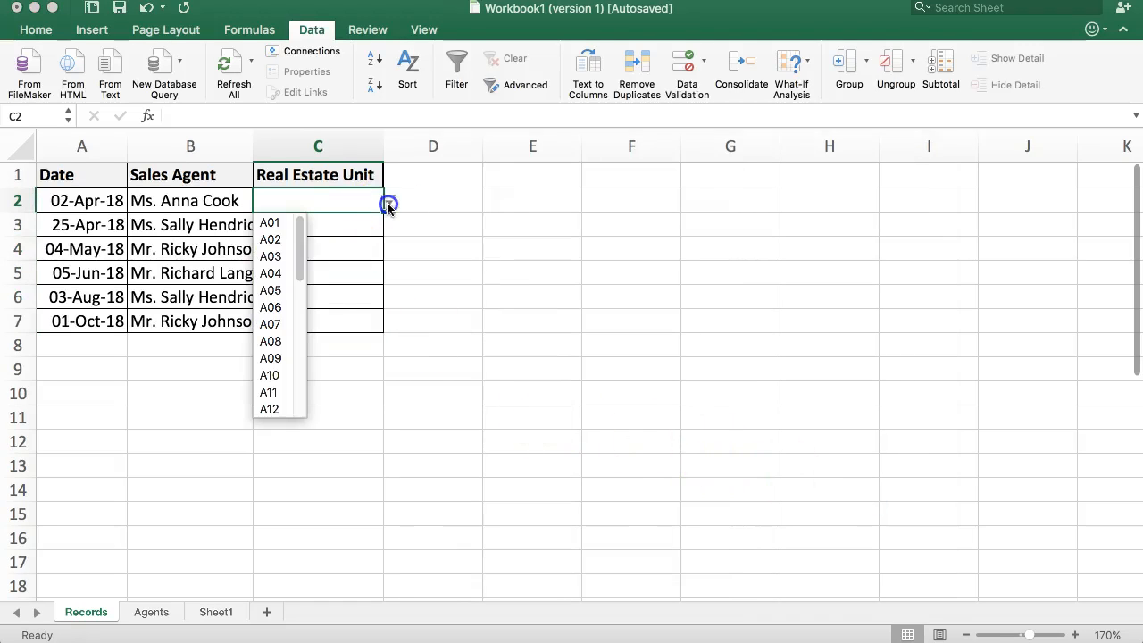
{"action": "left_click", "coordinate": [281, 253]}
{"action": "left_click", "coordinate": [301, 223]}
{"action": "left_click", "coordinate": [388, 226]}
{"action": "left_click", "coordinate": [292, 325]}
{"action": "left_click", "coordinate": [319, 248]}
{"action": "left_click", "coordinate": [319, 247]}
{"action": "left_click_drag", "start_coordinate": [317, 286], "coordinate": [323, 247]}
{"action": "left_click", "coordinate": [319, 226]}
{"action": "left_click", "coordinate": [313, 200]}
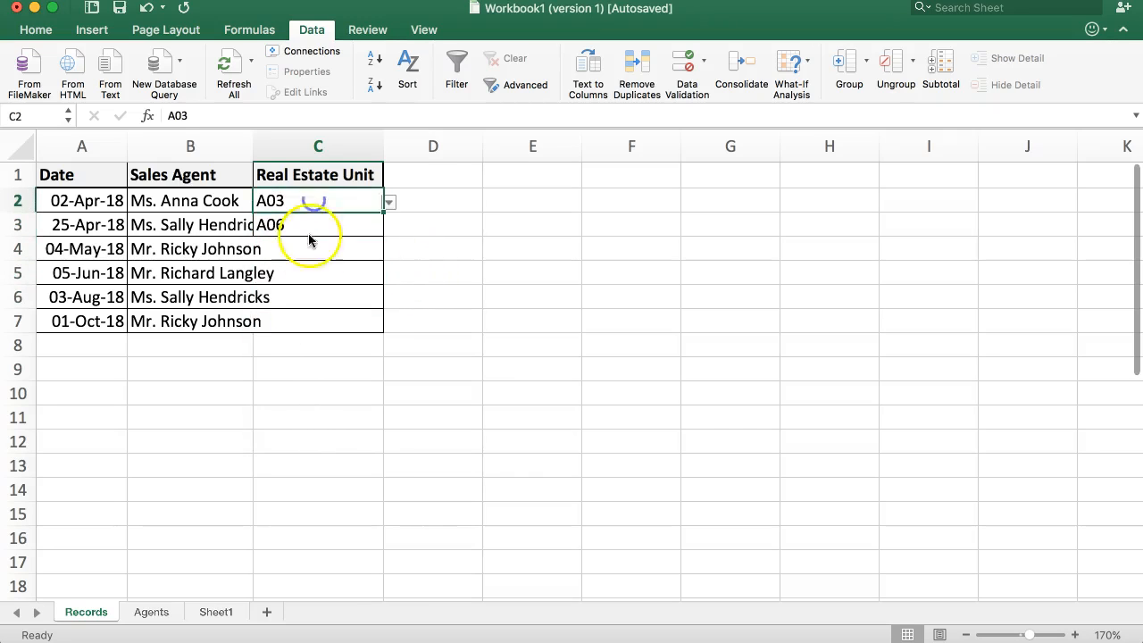
Step: Choose unit A09 for C4 and widen column B so the sales agents' names fit
{"action": "left_click", "coordinate": [317, 248]}
{"action": "left_click", "coordinate": [383, 250]}
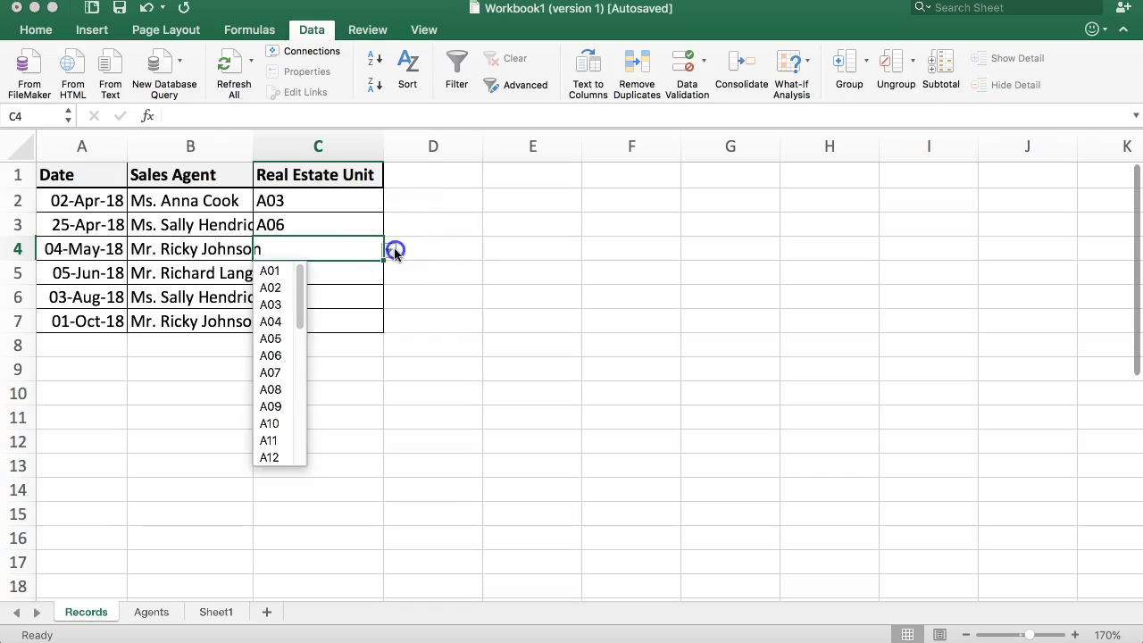
{"action": "left_click", "coordinate": [294, 406]}
{"action": "left_click", "coordinate": [321, 271]}
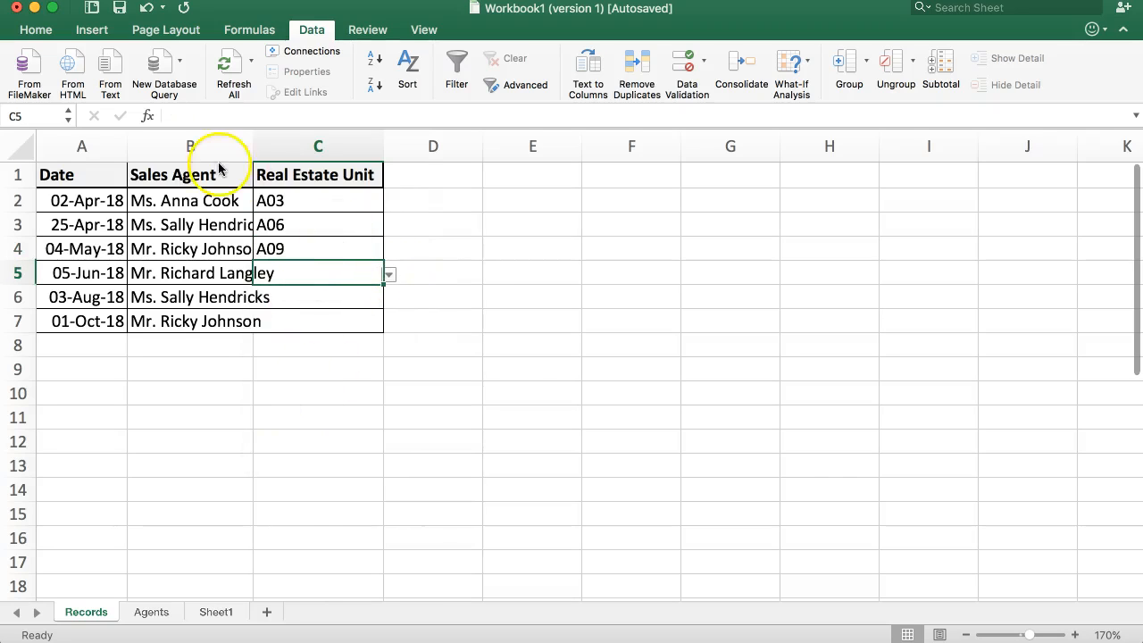
{"action": "left_click_drag", "start_coordinate": [253, 141], "coordinate": [283, 141]}
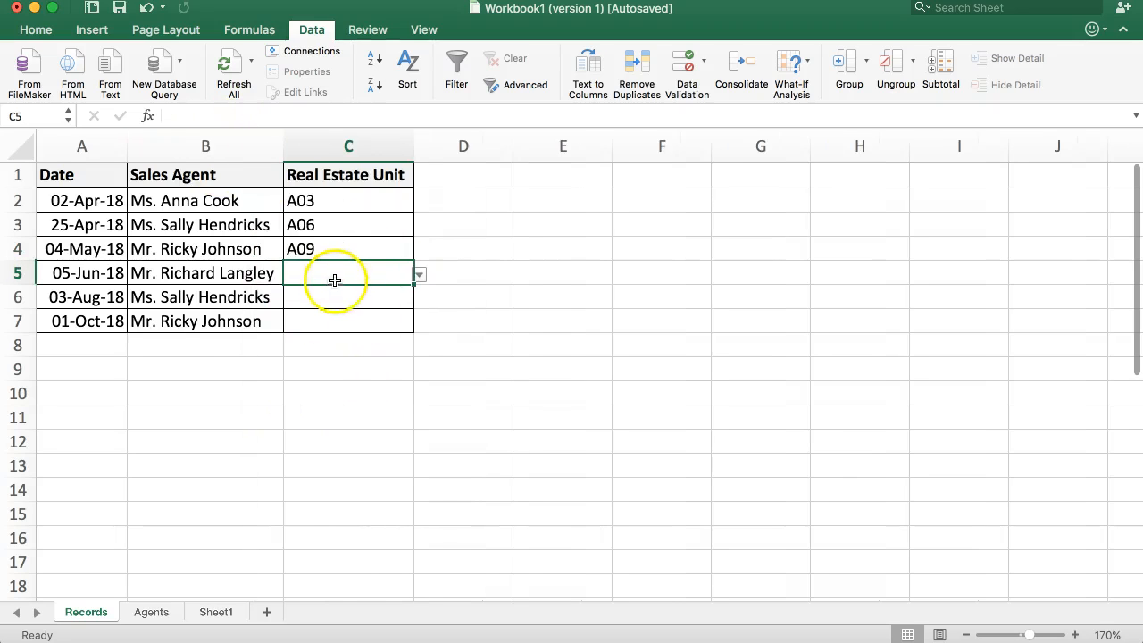
Step: Choose unit B22 for C5 and B02 for C6 from the cells' validation lists
{"action": "left_click", "coordinate": [416, 274]}
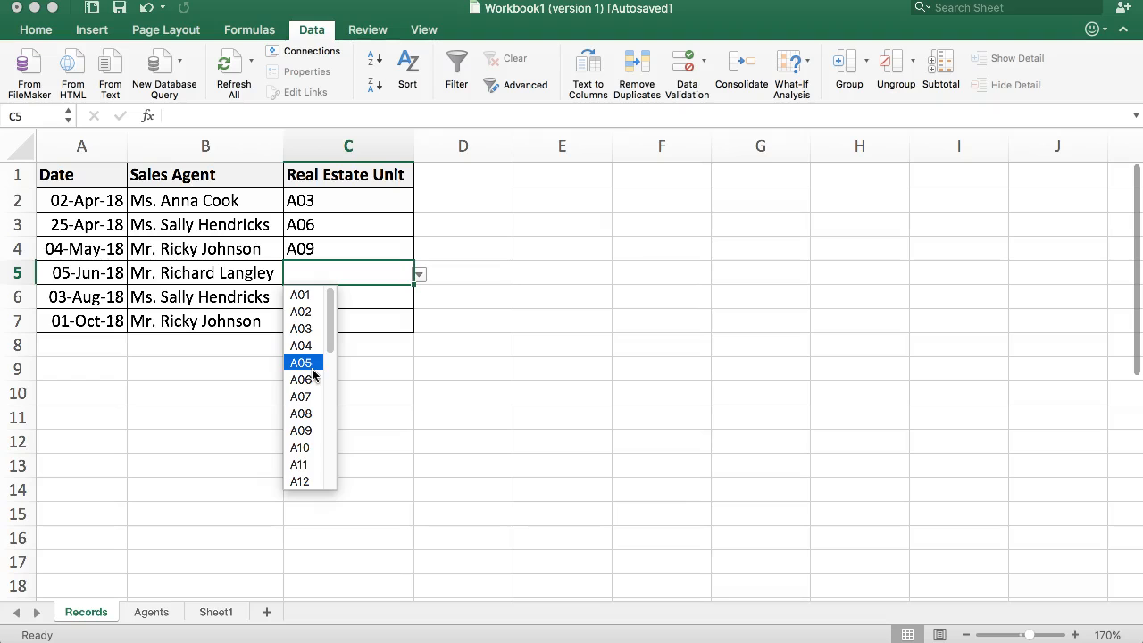
{"action": "scroll", "coordinate": [324, 388], "scroll_direction": "down", "scroll_amount": 10}
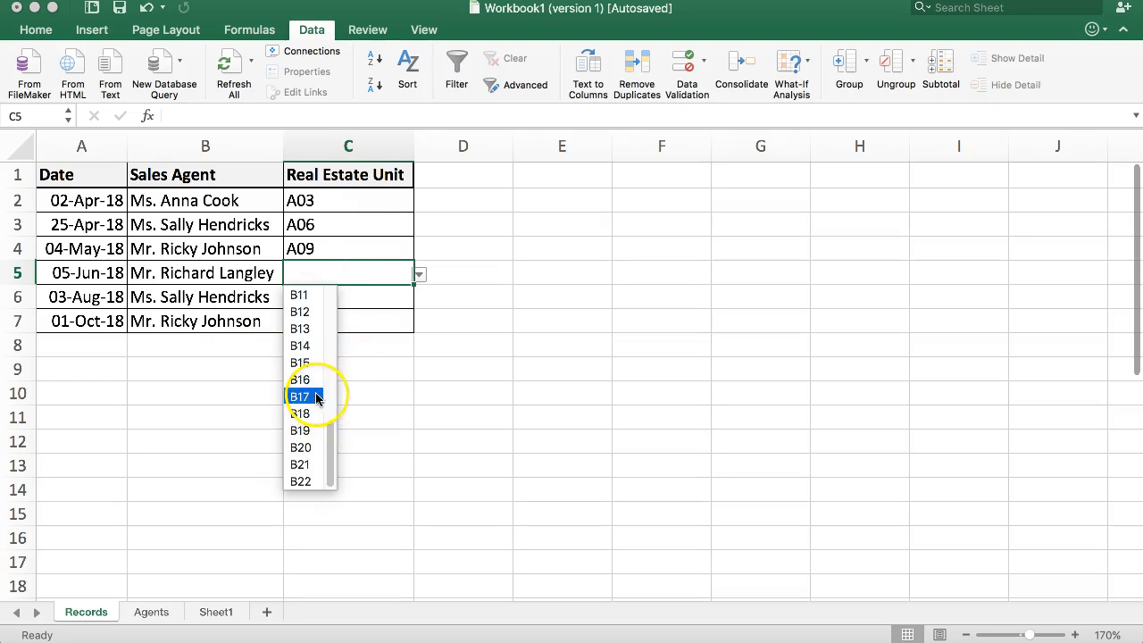
{"action": "left_click", "coordinate": [295, 482]}
{"action": "left_click", "coordinate": [349, 304]}
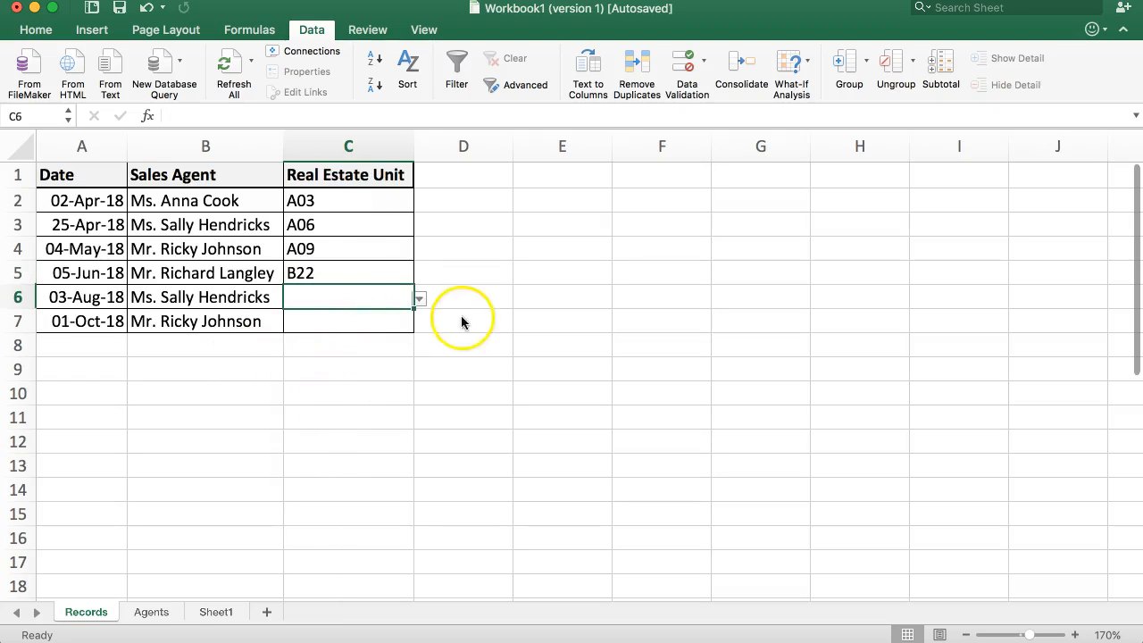
{"action": "left_click", "coordinate": [412, 299]}
{"action": "scroll", "coordinate": [331, 472], "scroll_direction": "down", "scroll_amount": 5}
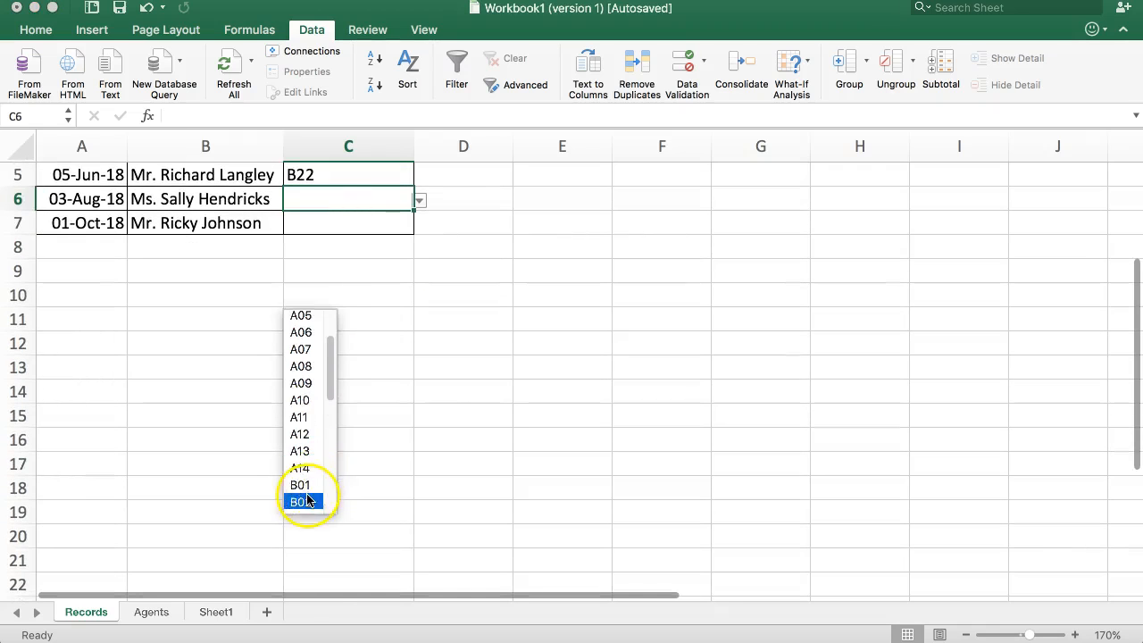
{"action": "left_click", "coordinate": [327, 503]}
{"action": "scroll", "coordinate": [444, 337], "scroll_direction": "up", "scroll_amount": 4}
Step: Choose unit B14 for C7 from the cell's validation list
{"action": "left_click", "coordinate": [349, 318]}
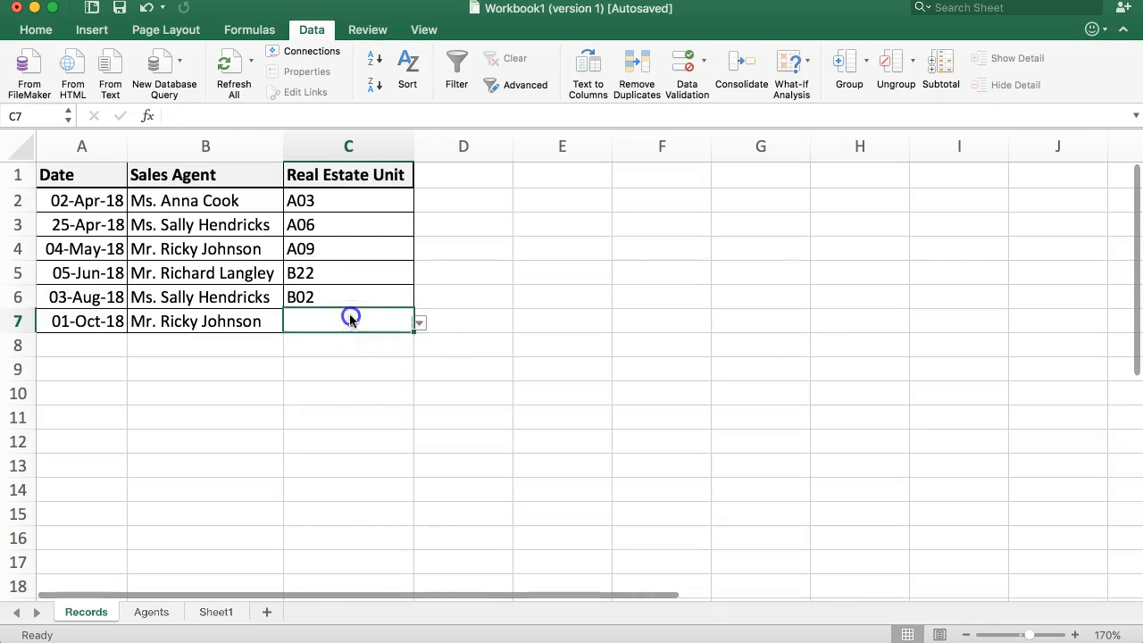
{"action": "left_click", "coordinate": [419, 322]}
{"action": "scroll", "coordinate": [321, 459], "scroll_direction": "down", "scroll_amount": 10}
{"action": "left_click", "coordinate": [300, 529]}
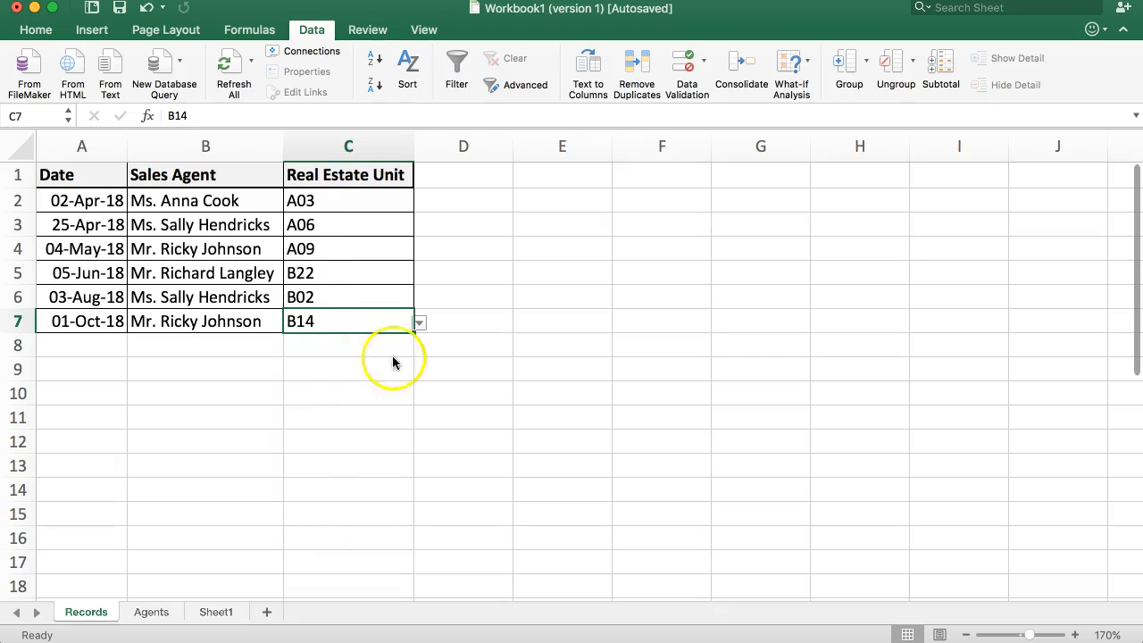
{"action": "left_click", "coordinate": [480, 357]}
Step: Try to replace the unit in C7 with the unlisted value B23 to test the validation, and discard the entry
{"action": "double_click", "coordinate": [332, 320]}
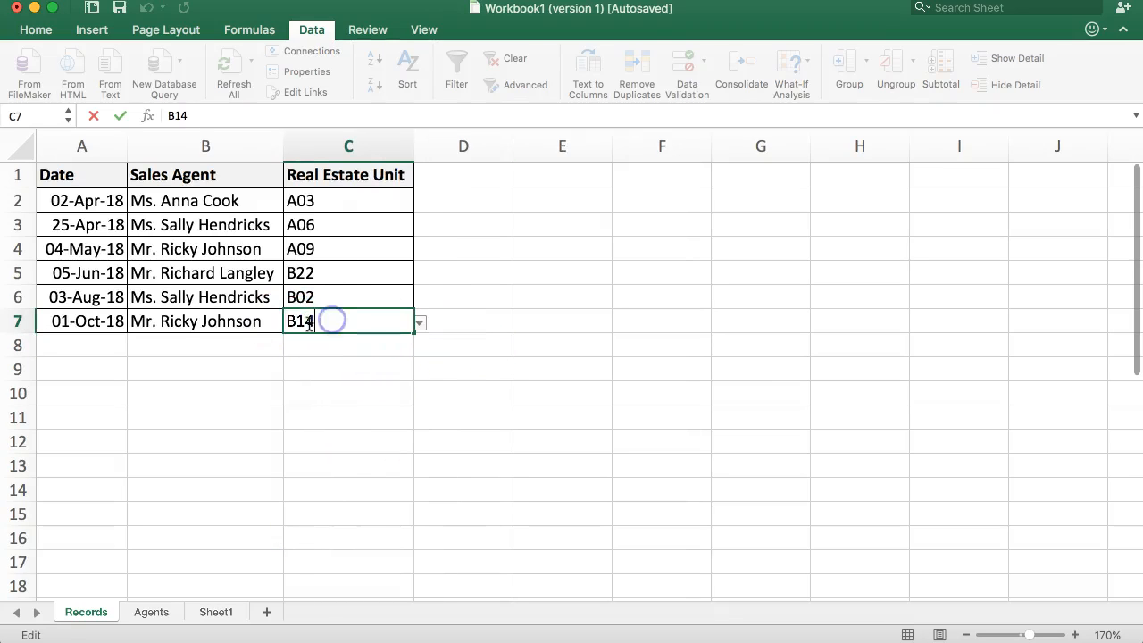
{"action": "left_click_drag", "start_coordinate": [256, 318], "coordinate": [242, 320]}
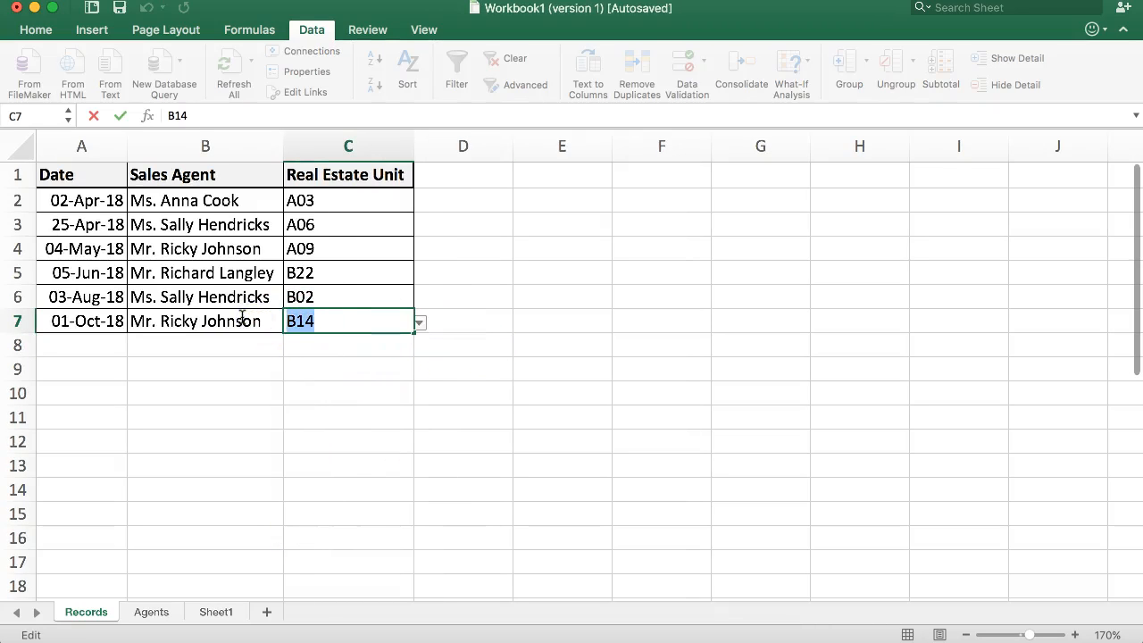
{"action": "type", "text": "B"}
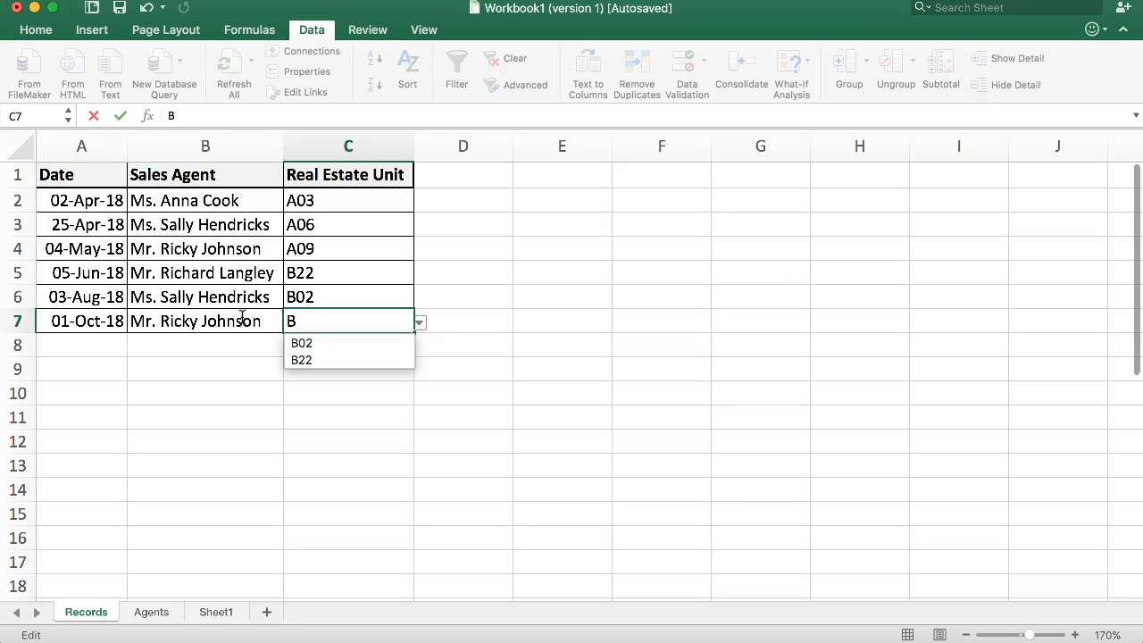
{"action": "type", "text": "23"}
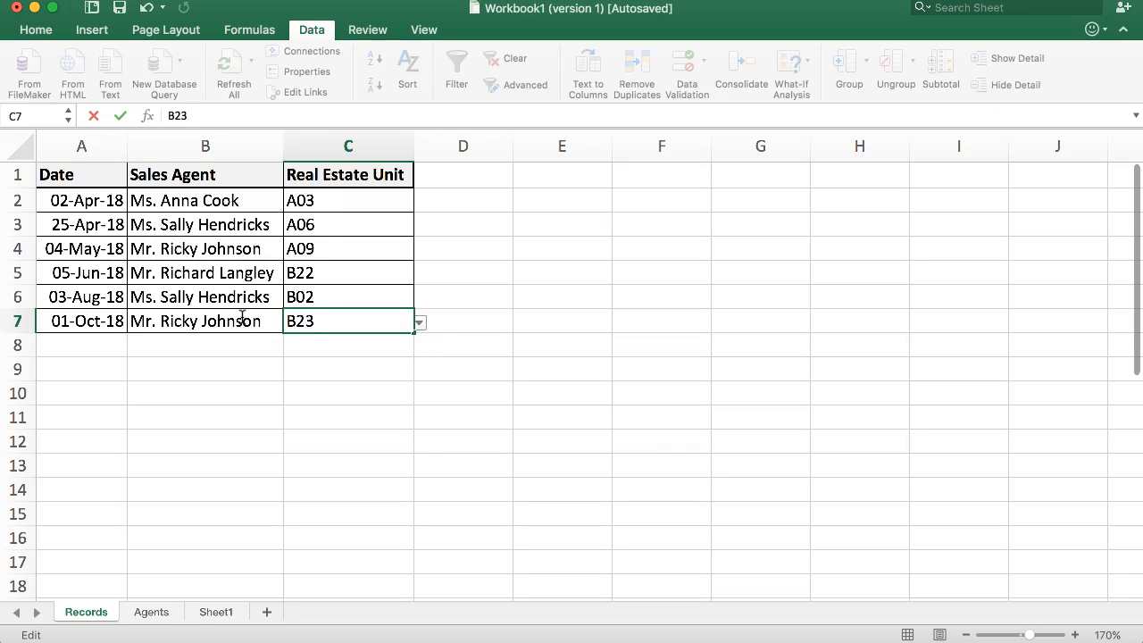
{"action": "key", "text": "Return"}
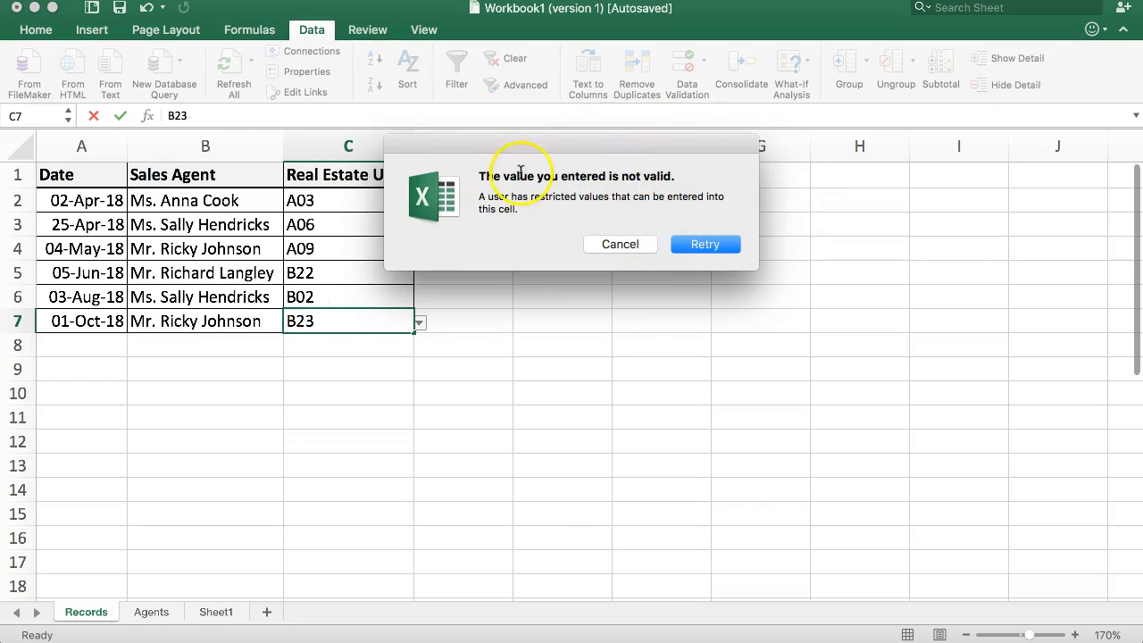
{"action": "left_click", "coordinate": [620, 243]}
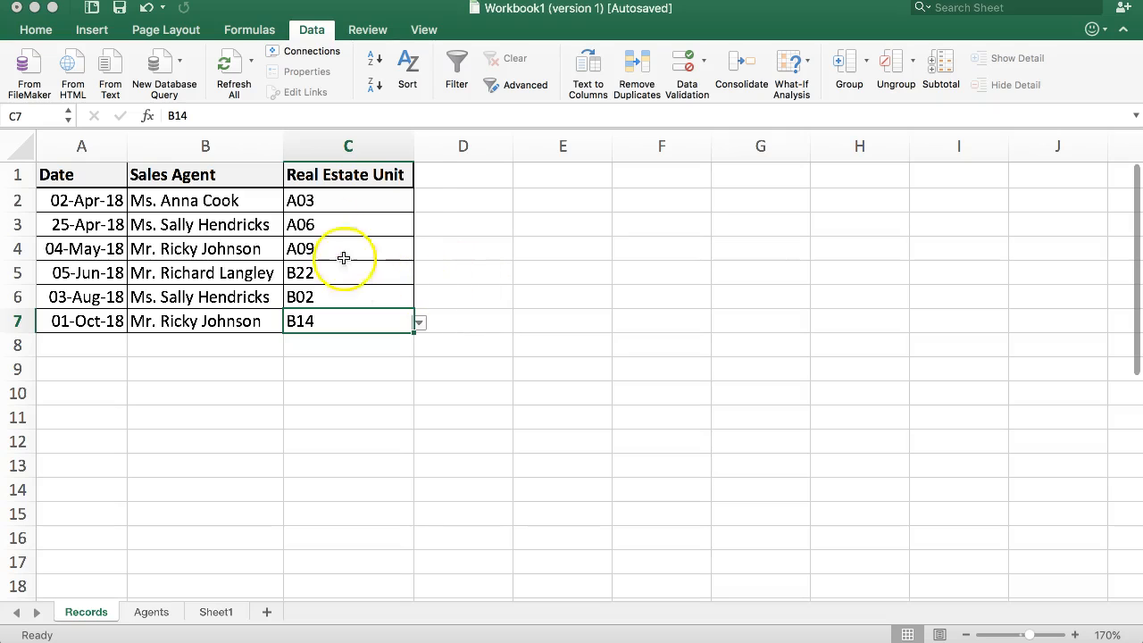
Step: Give the data validation of C2:C7 an input message titled "Select Unit"
{"action": "left_click_drag", "start_coordinate": [324, 199], "coordinate": [340, 321]}
{"action": "left_click", "coordinate": [365, 278]}
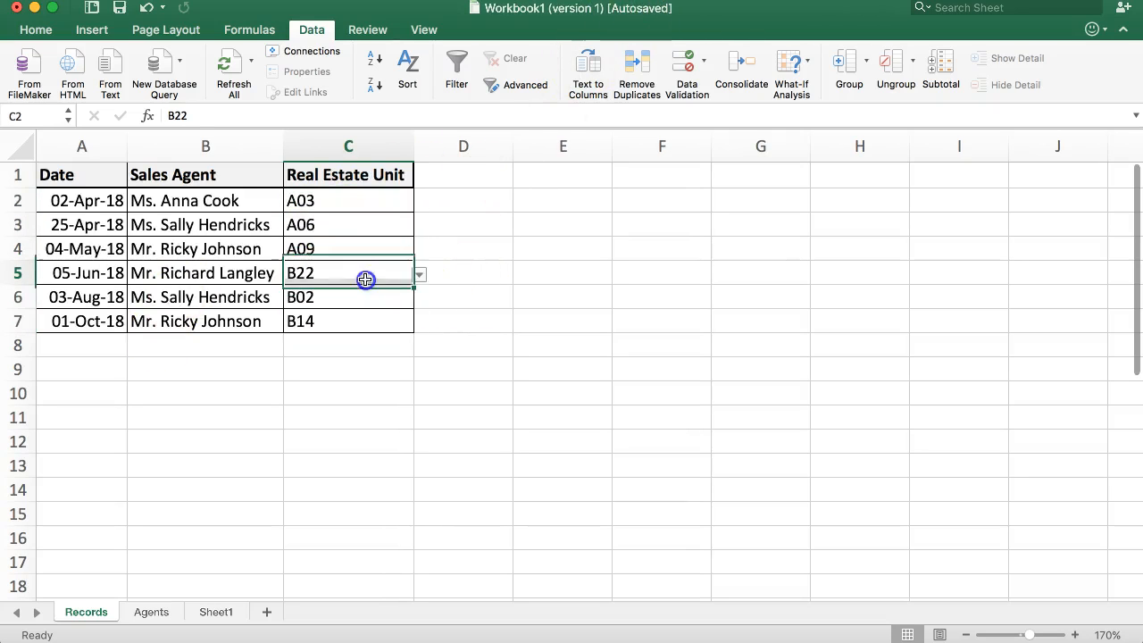
{"action": "left_click_drag", "start_coordinate": [321, 201], "coordinate": [332, 318]}
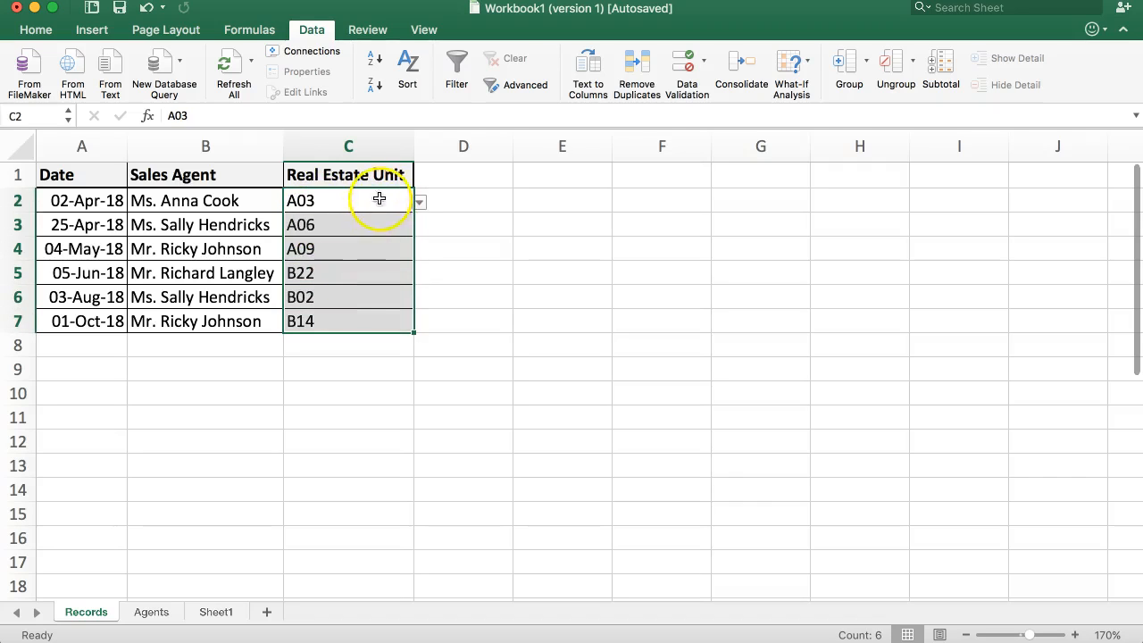
{"action": "left_click", "coordinate": [686, 62]}
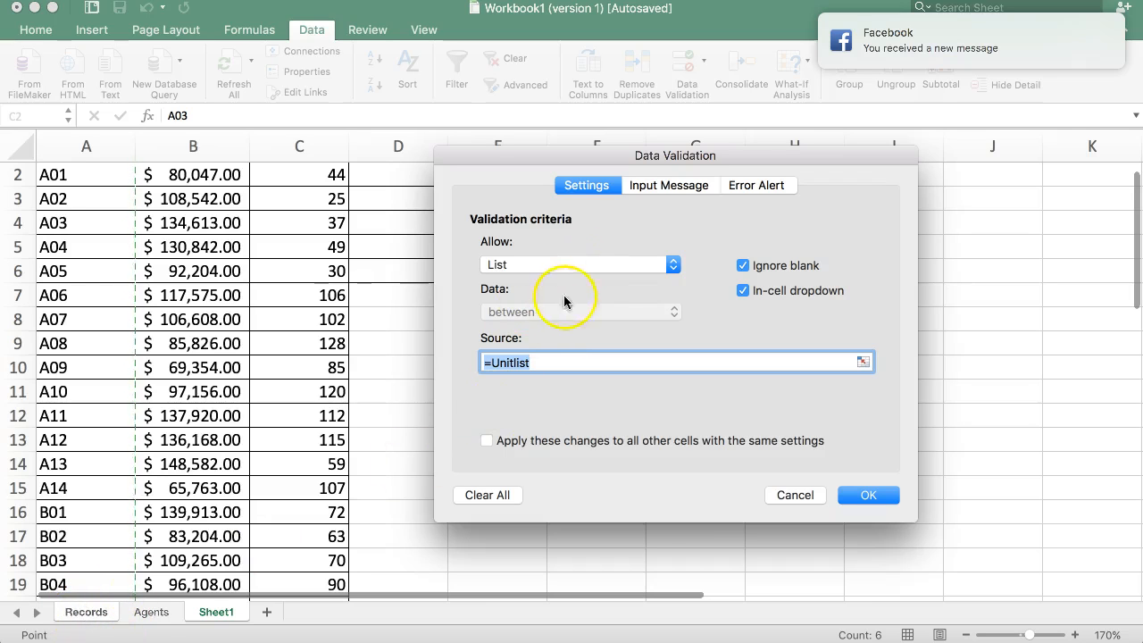
{"action": "left_click", "coordinate": [663, 185]}
{"action": "left_click", "coordinate": [528, 290]}
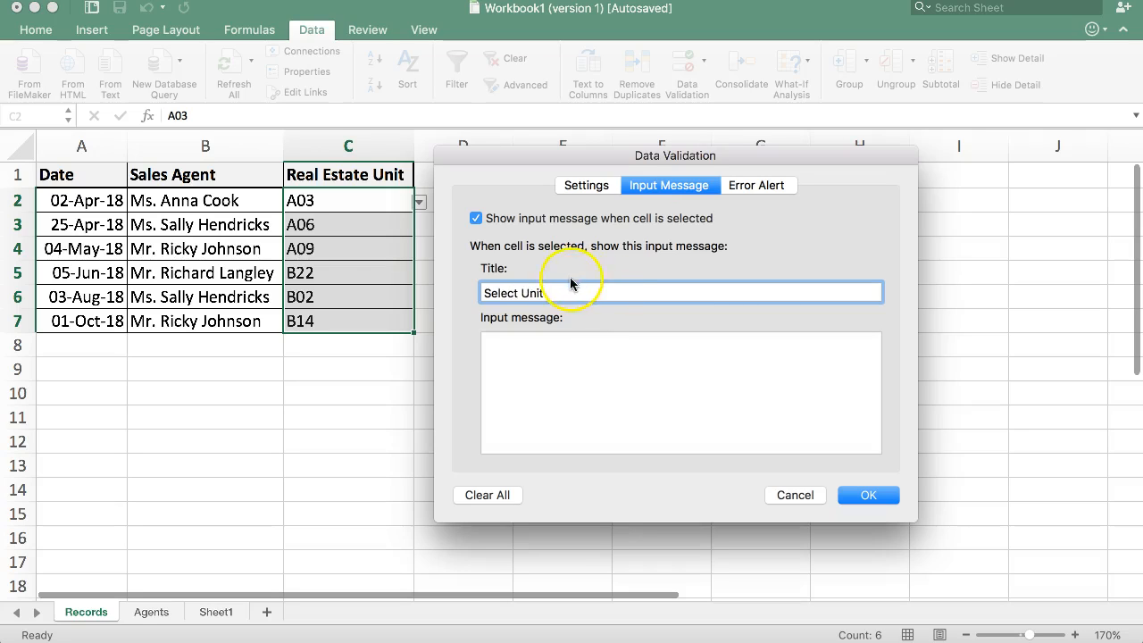
Step: Set the input message text to "Please Select A Unit You Sold" and apply the validation to C2:C7
{"action": "left_click_drag", "start_coordinate": [571, 290], "coordinate": [372, 288]}
{"action": "key", "text": "super+c"}
{"action": "left_click", "coordinate": [514, 349]}
{"action": "key", "text": "super+v"}
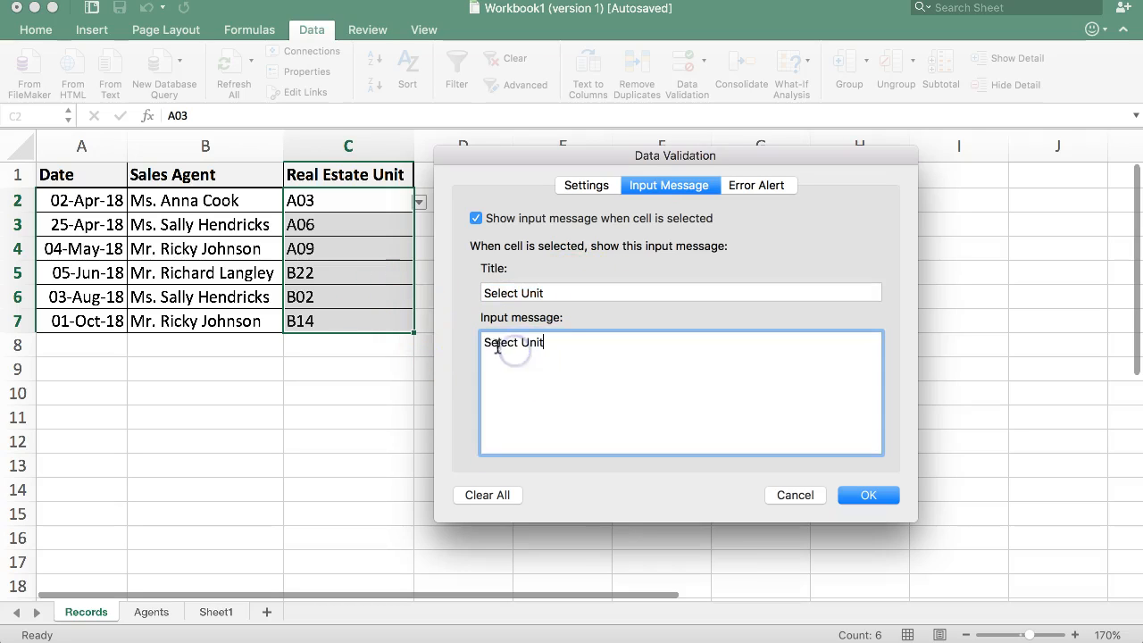
{"action": "type", "text": "Please"}
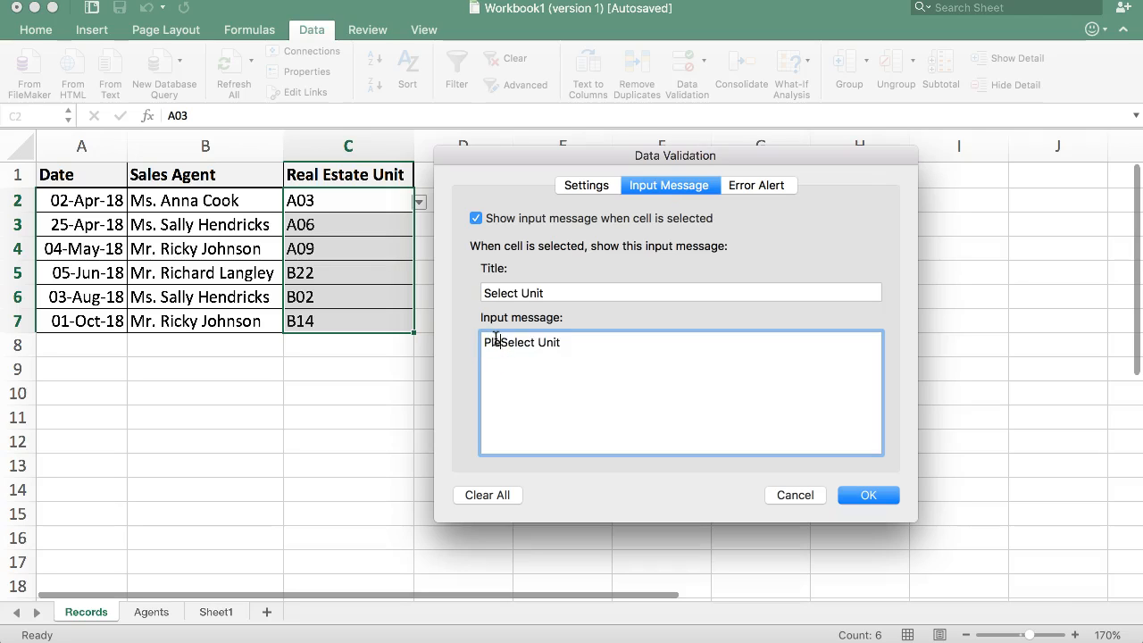
{"action": "left_click", "coordinate": [557, 341]}
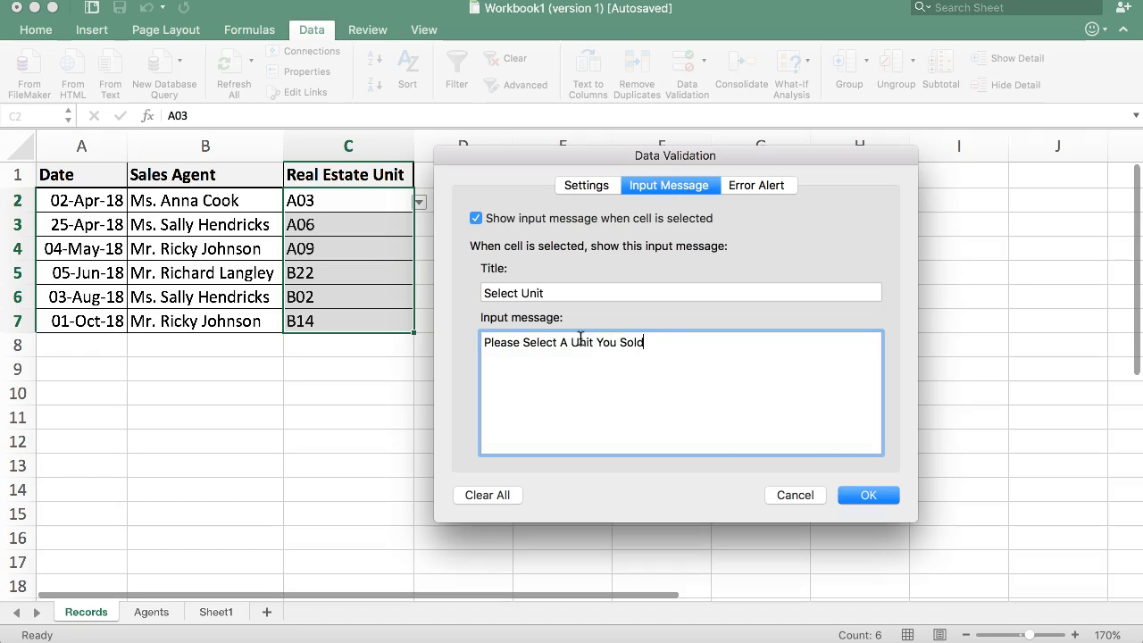
{"action": "left_click", "coordinate": [873, 494]}
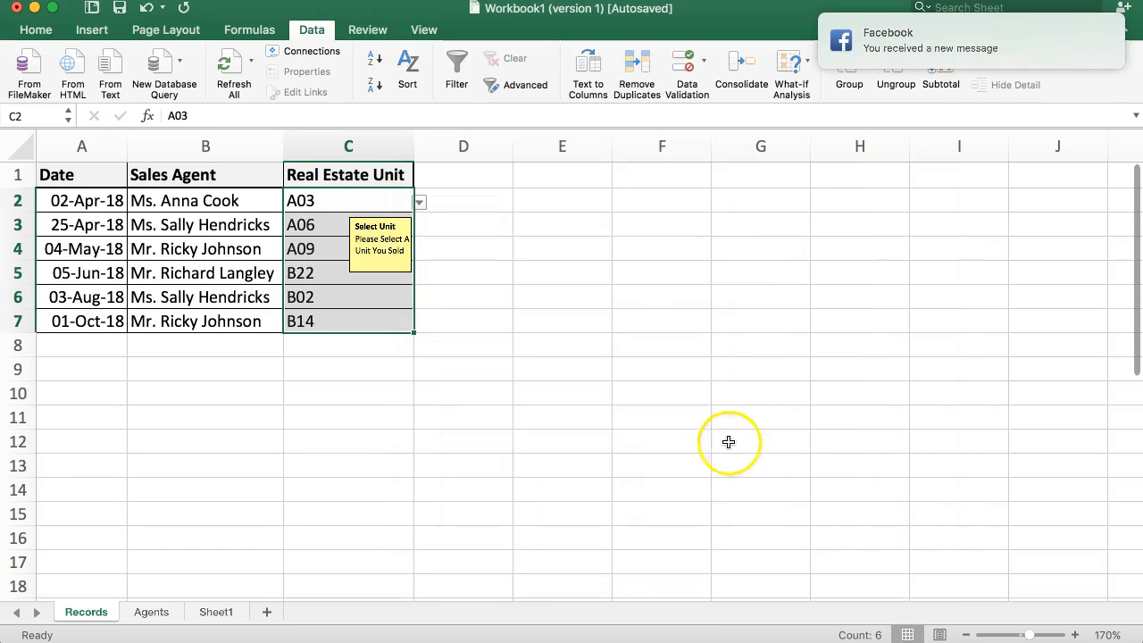
Step: Check the input message on each Real Estate Unit cell from C2 to C7
{"action": "left_click", "coordinate": [321, 199]}
{"action": "left_click", "coordinate": [310, 224]}
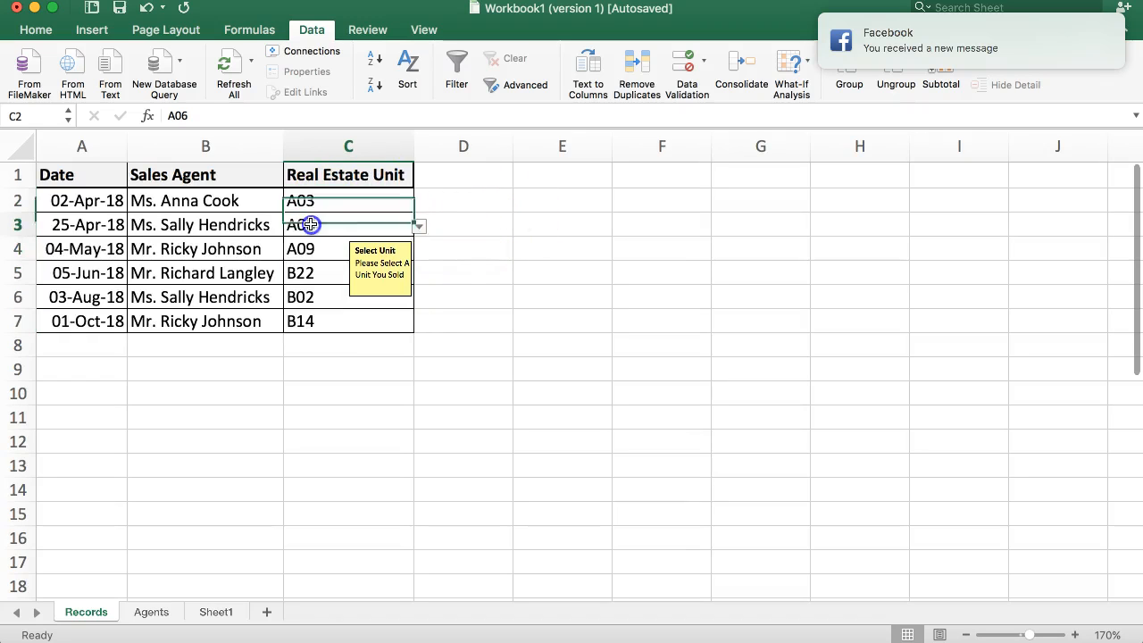
{"action": "left_click", "coordinate": [312, 247]}
{"action": "left_click", "coordinate": [312, 272]}
{"action": "left_click", "coordinate": [315, 297]}
{"action": "left_click", "coordinate": [317, 321]}
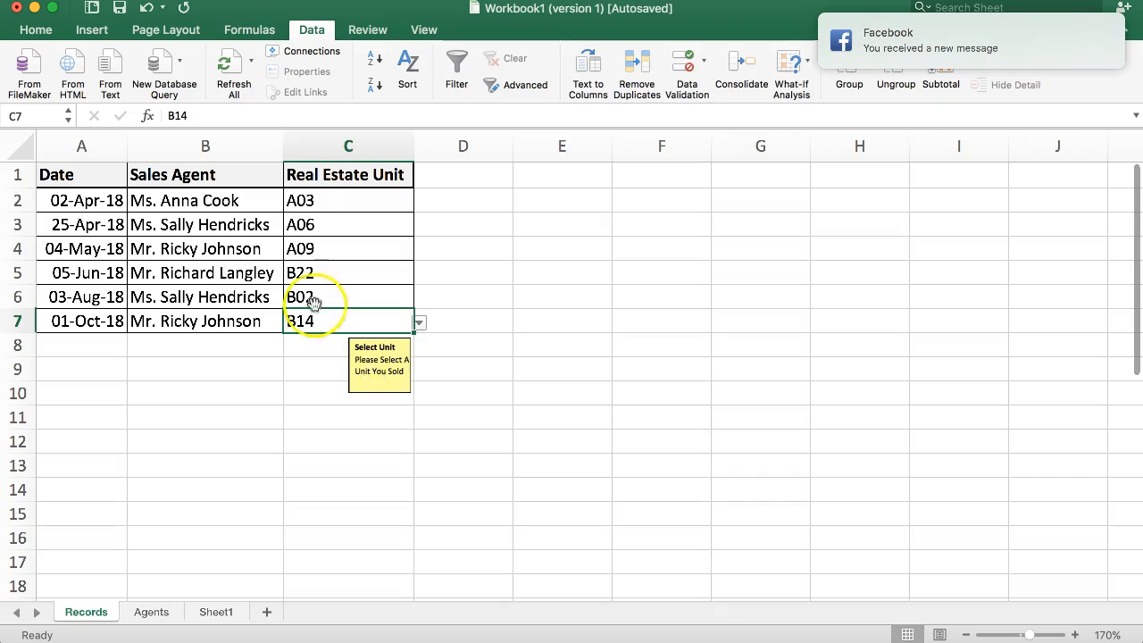
{"action": "left_click", "coordinate": [312, 300]}
{"action": "left_click", "coordinate": [335, 249]}
{"action": "left_click", "coordinate": [345, 202]}
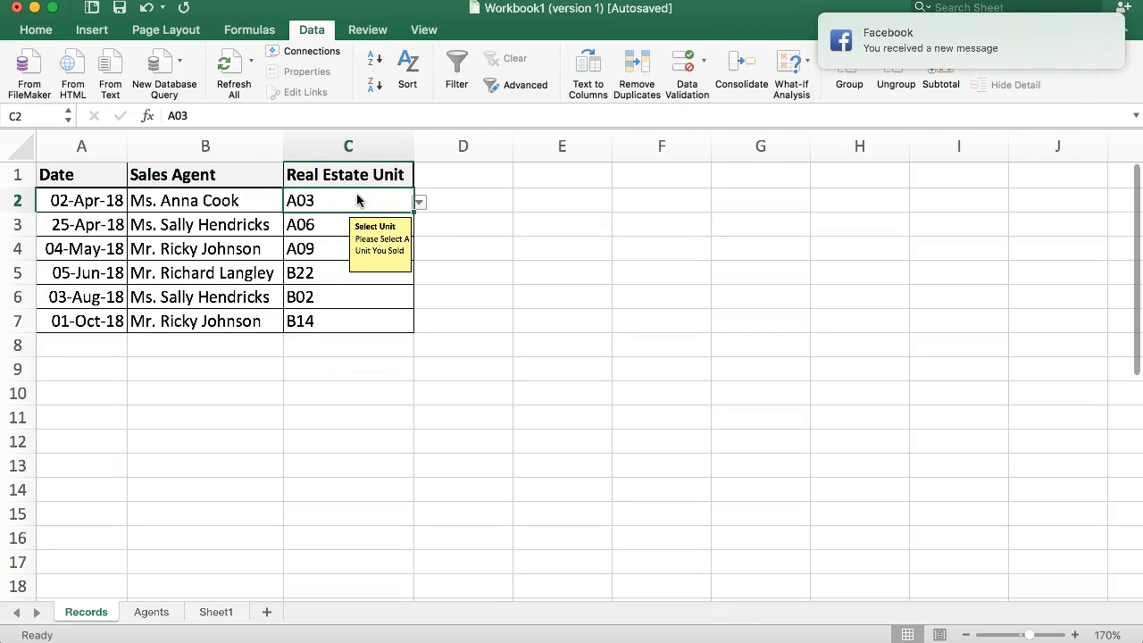
Step: Reselect C2 and view its validation dropdown list without changing the unit
{"action": "left_click", "coordinate": [515, 219]}
{"action": "left_click", "coordinate": [390, 202]}
{"action": "left_click", "coordinate": [419, 202]}
{"action": "left_click", "coordinate": [518, 209]}
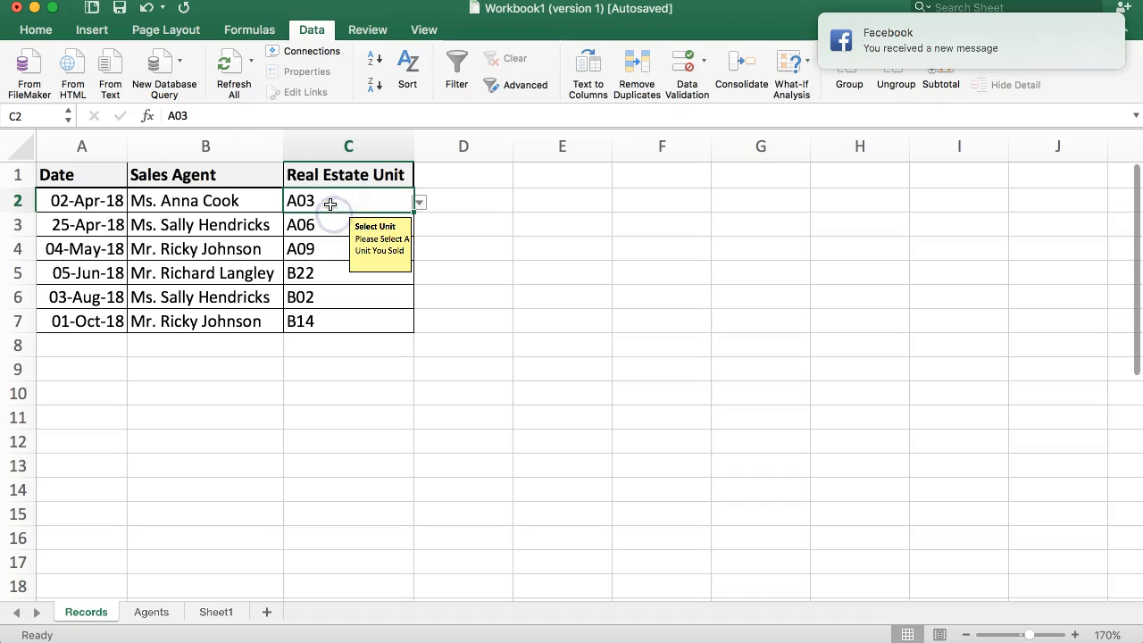